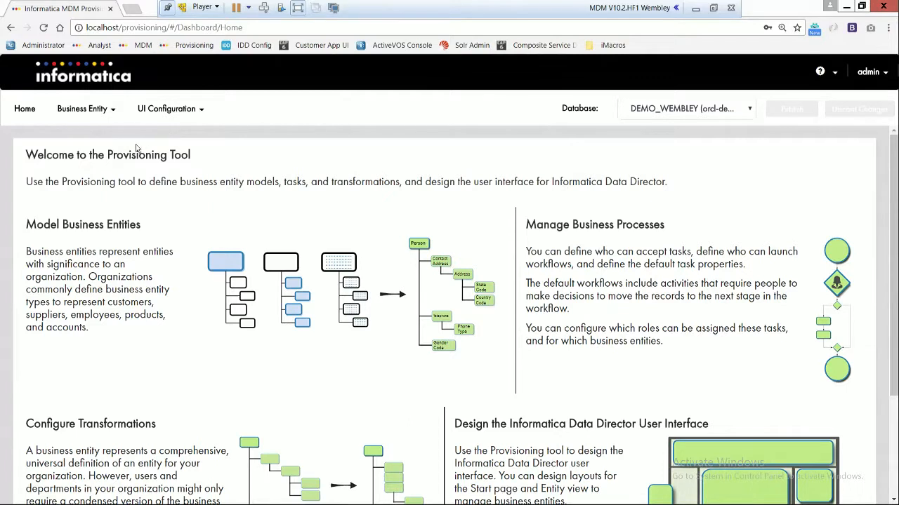
Step: Open business entity modeling and list the Business Entities
click(107, 113)
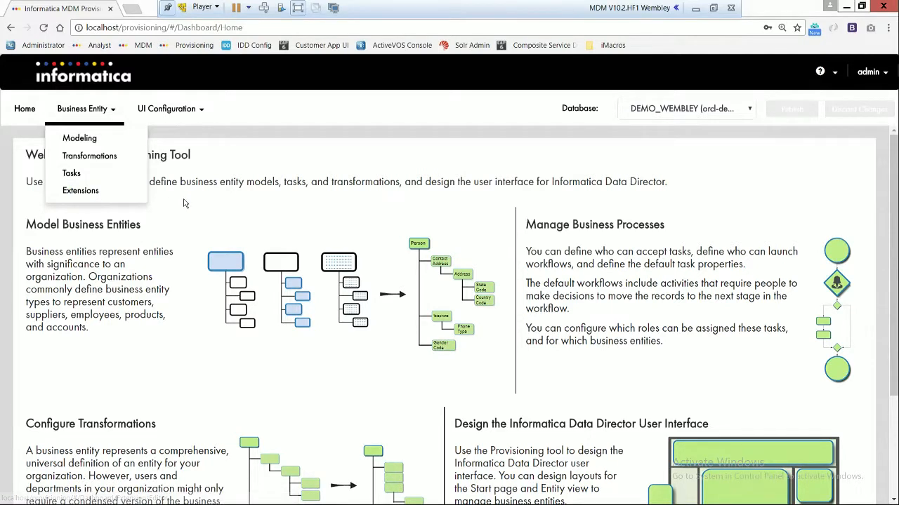
click(175, 113)
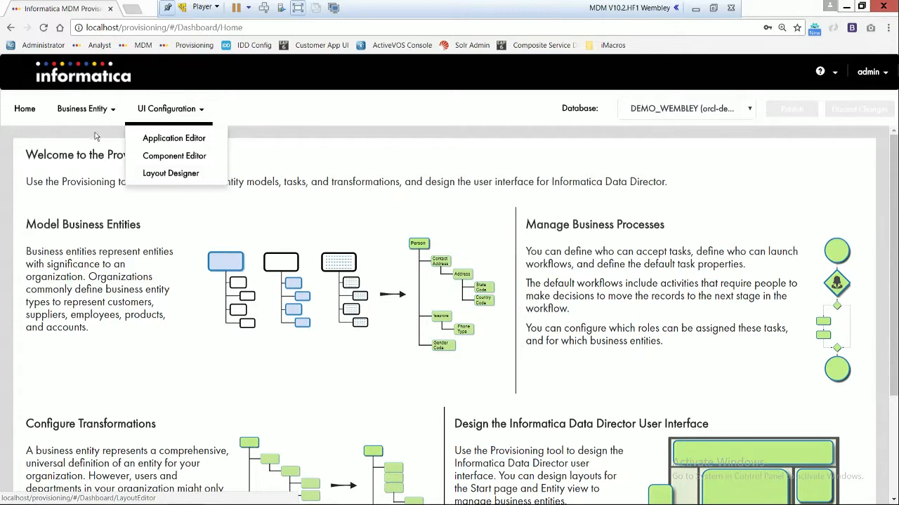
mouse_move(98, 114)
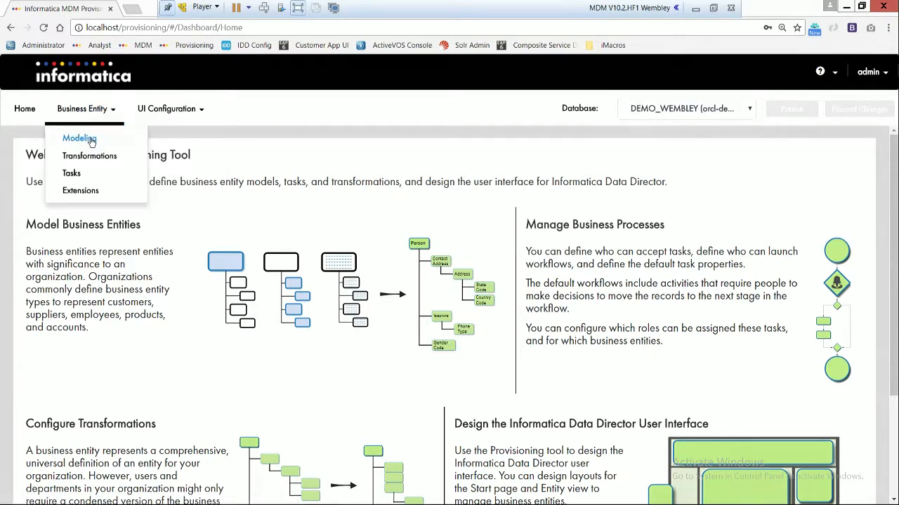
click(80, 139)
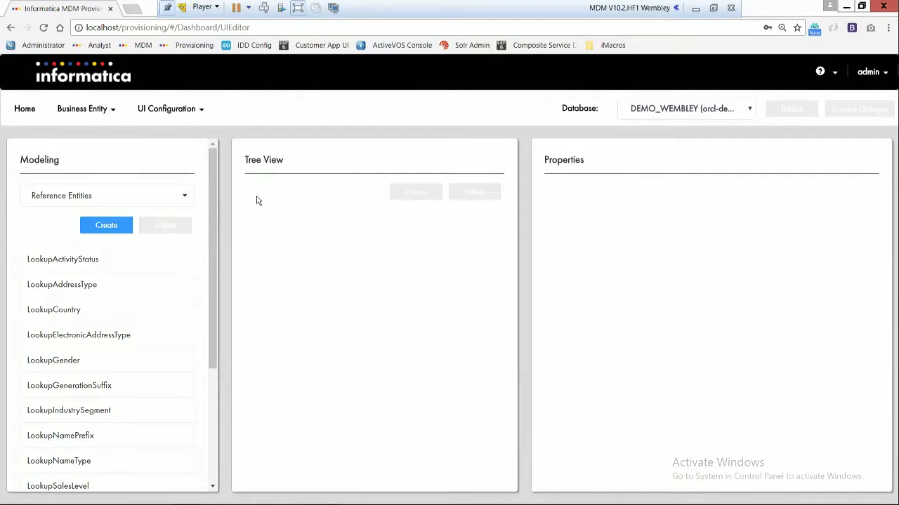
click(176, 204)
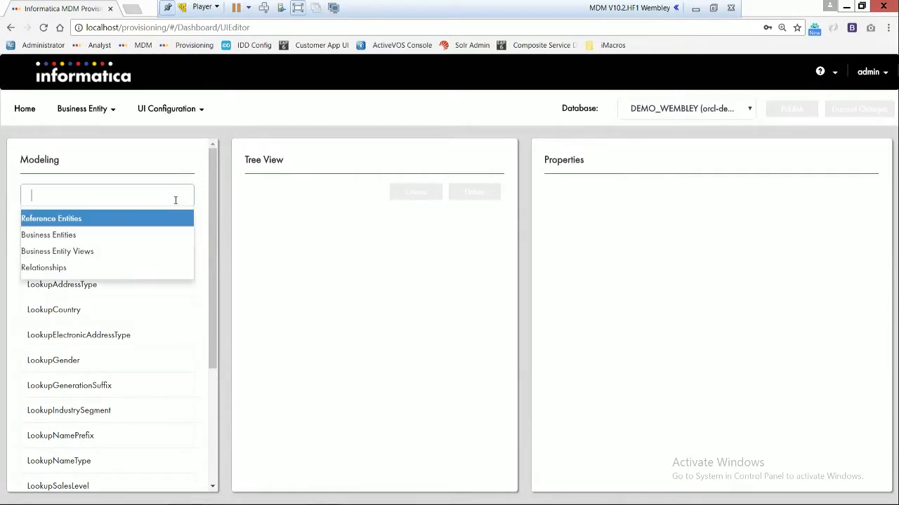
click(62, 237)
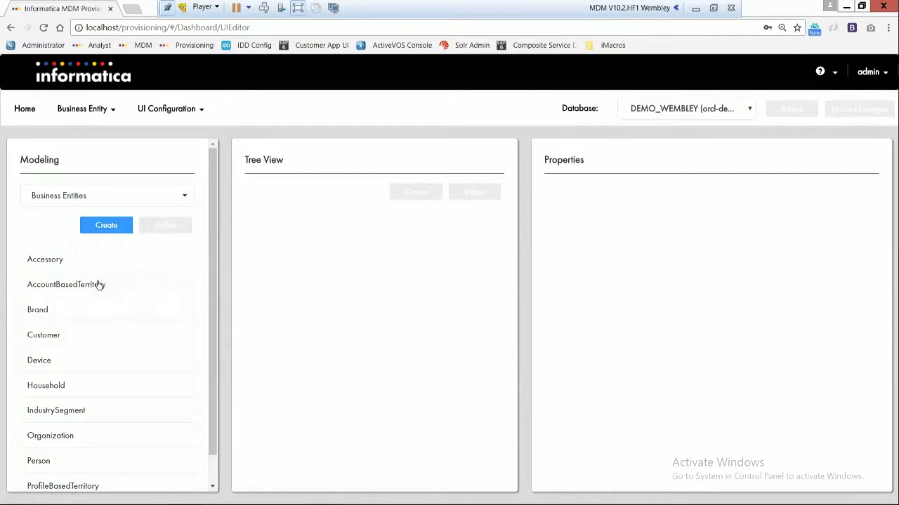
Step: Open the Customer business entity and add a new entry under its field node
scroll(81, 262, down, 1)
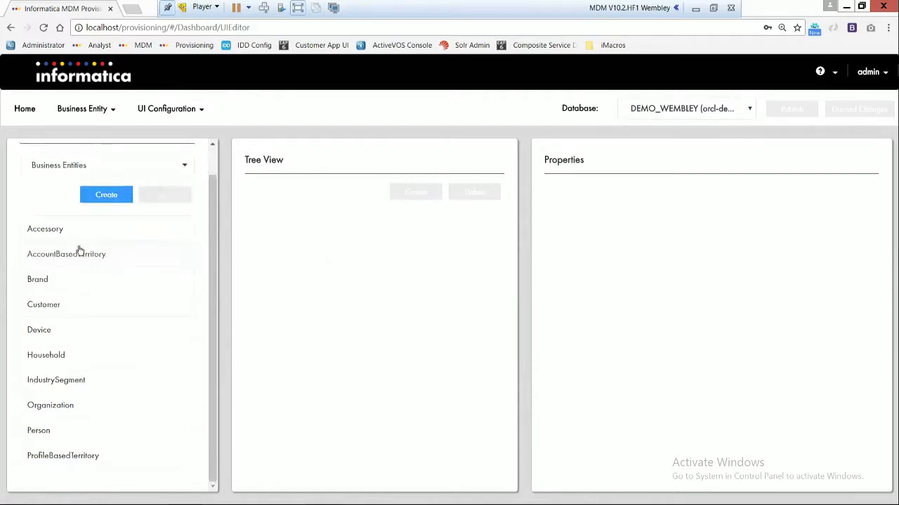
click(56, 309)
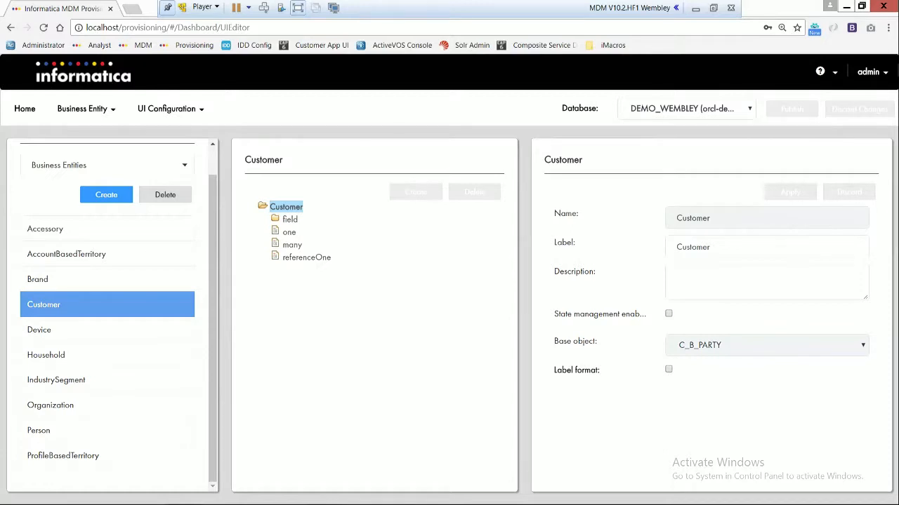
double_click(291, 222)
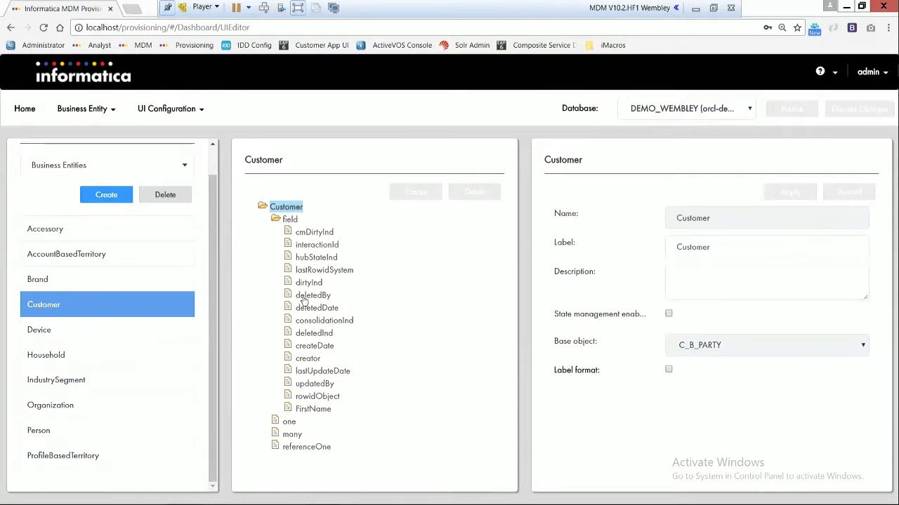
click(294, 220)
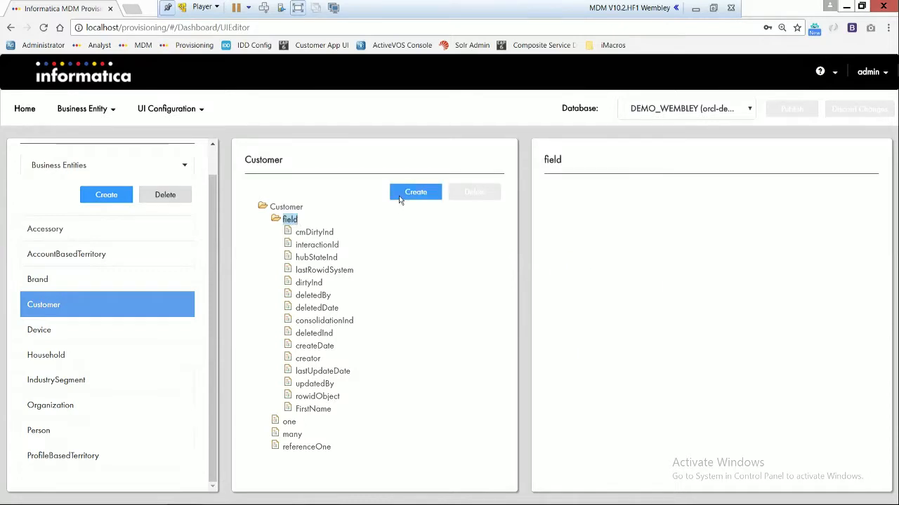
click(400, 200)
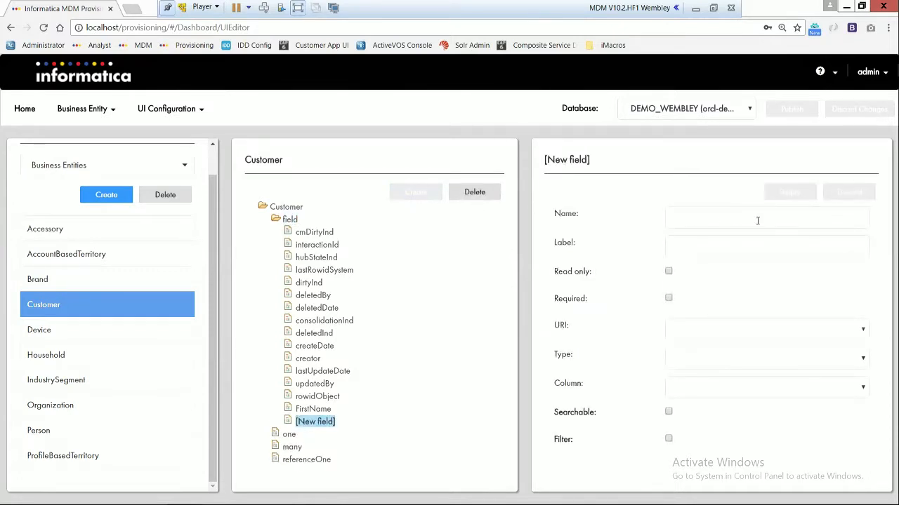
Step: Name the new Customer field LastName and label it Last Name
click(758, 221)
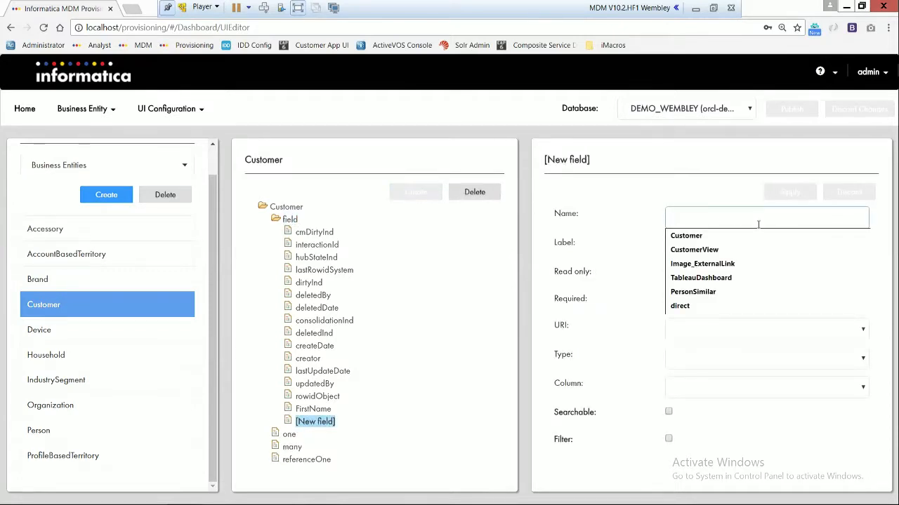
text(LAst)
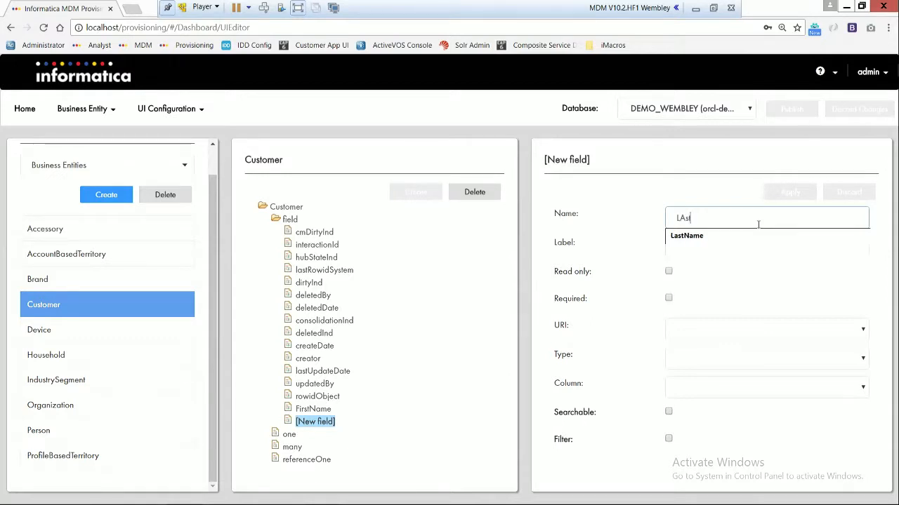
key(BackSpace)
key(BackSpace)
key(BackSpace)
key(BackSpace)
text(as)
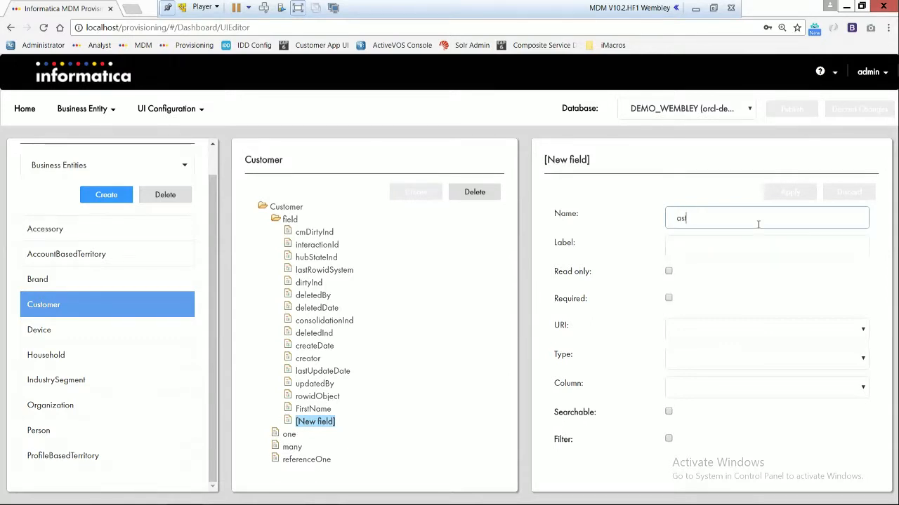
key(BackSpace)
key(BackSpace)
text(L)
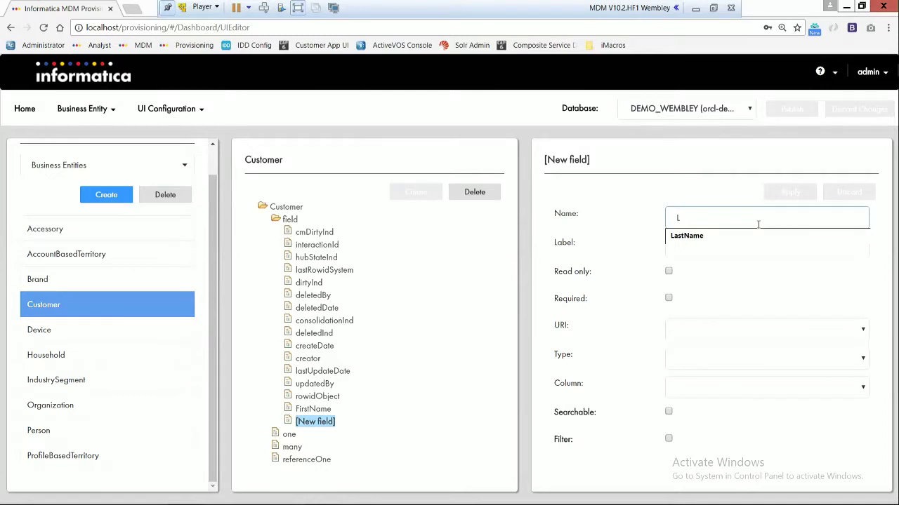
text(astName)
key(Tab)
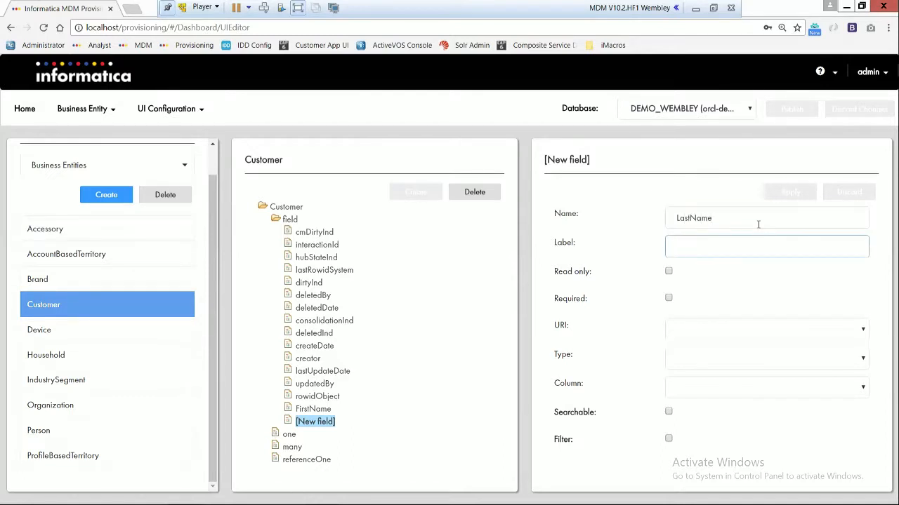
text(Last Name)
key(Tab)
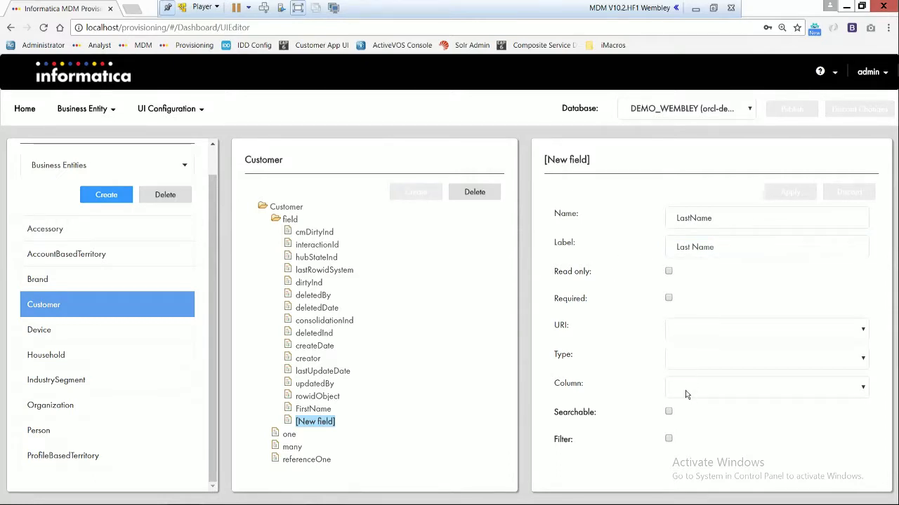
Step: Map the LastName field to the LAST_NAME column and apply the new field
click(721, 392)
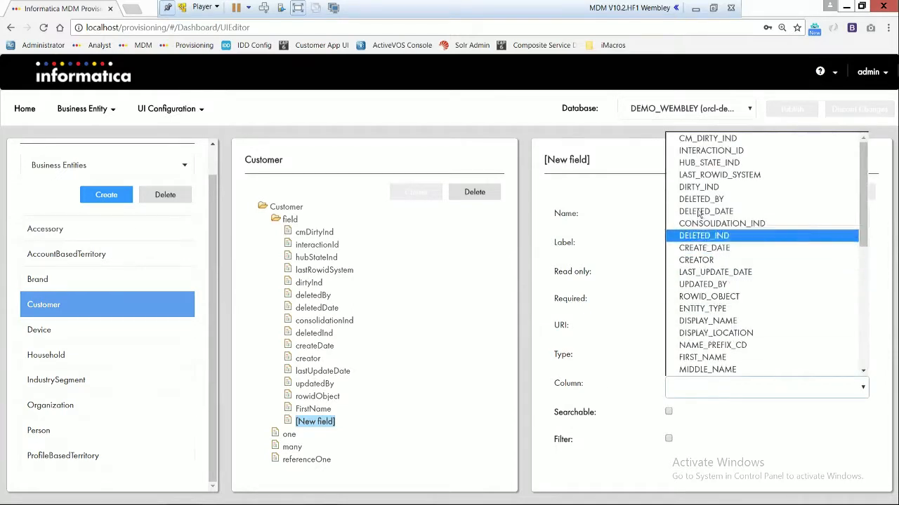
scroll(713, 299, down, 3)
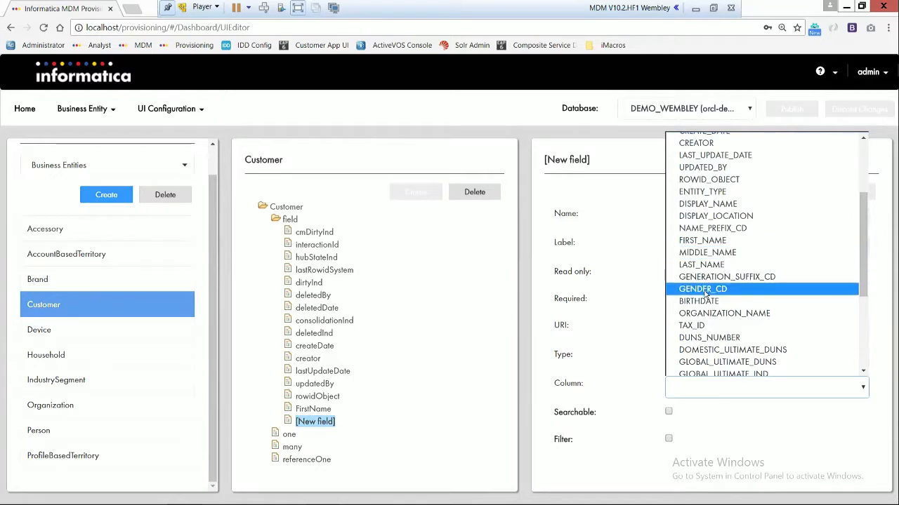
click(700, 265)
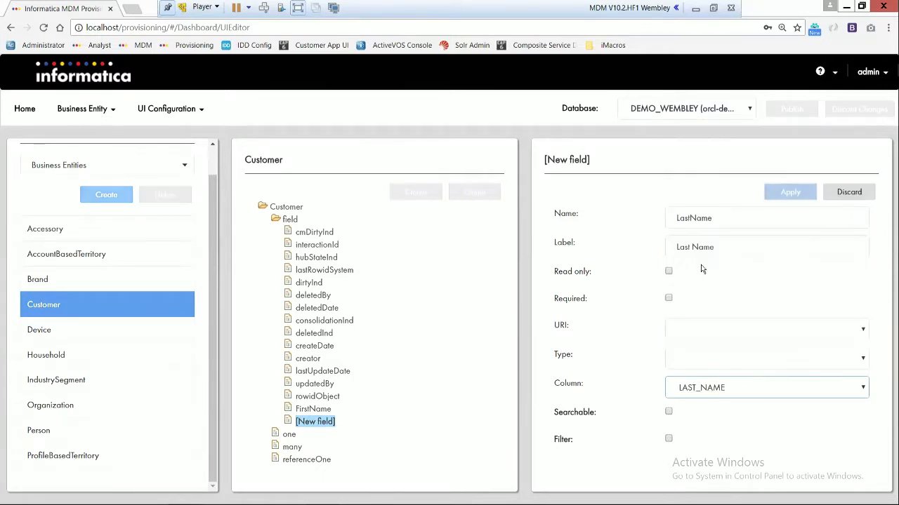
click(788, 192)
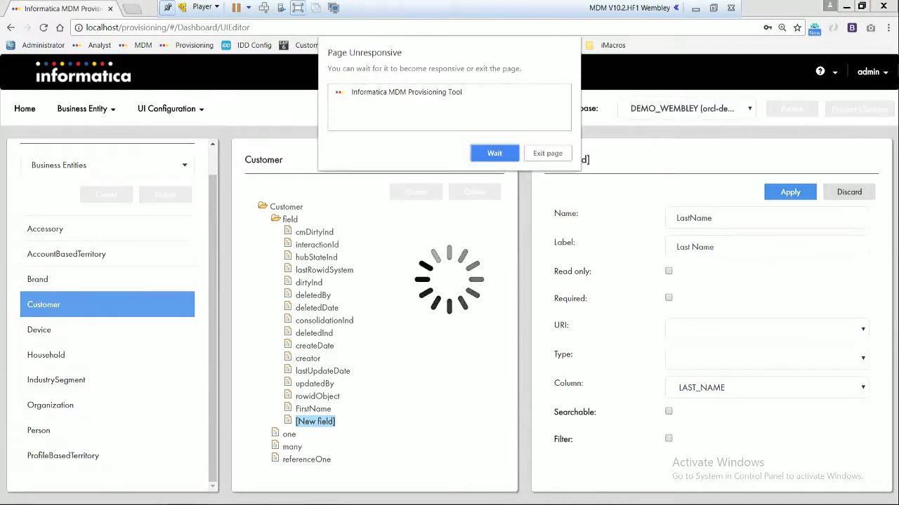
Step: Exit the unresponsive page and reopen the Provisioning tool's login page
click(560, 156)
click(618, 269)
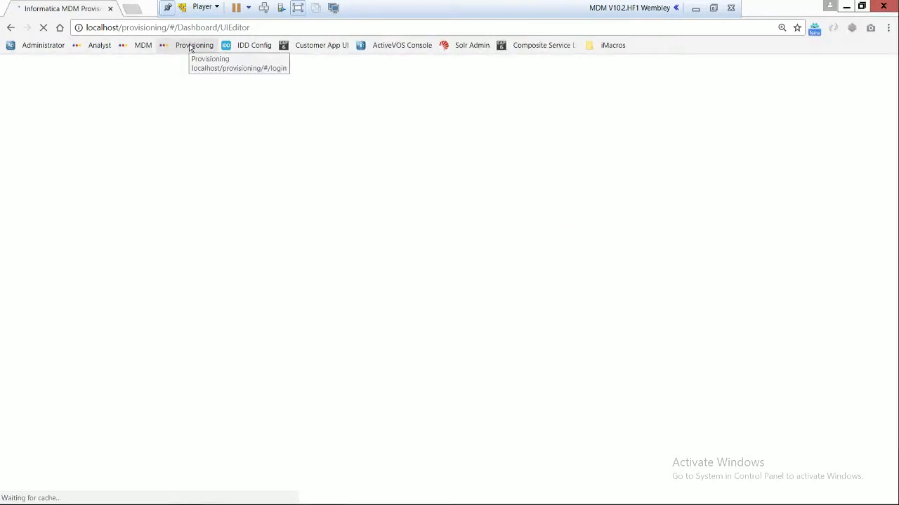
click(190, 46)
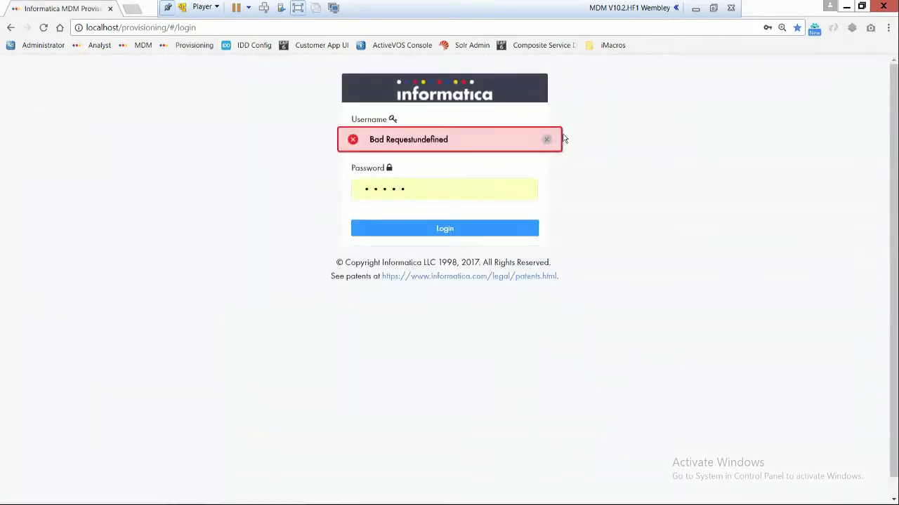
Step: Dismiss the login page error, log in with the prefilled credentials and choose the DEMO_WEMBLEY database
click(546, 139)
click(481, 232)
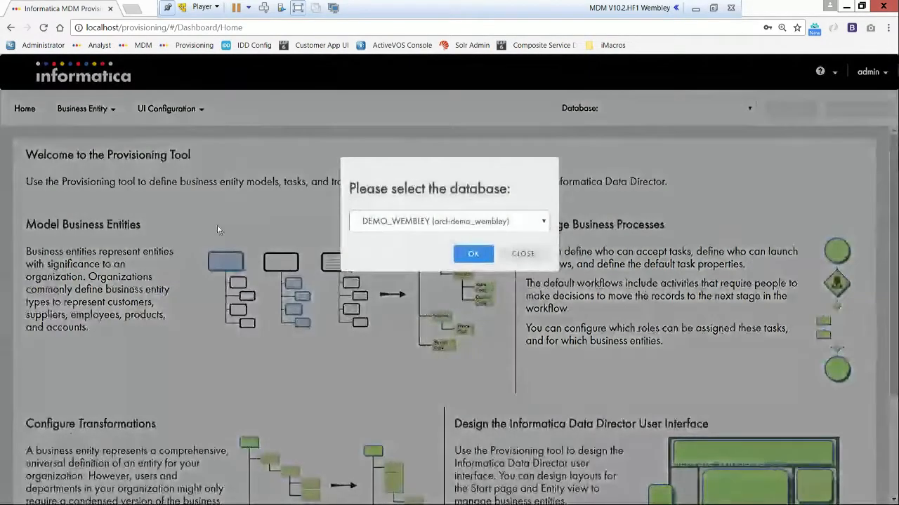
click(481, 256)
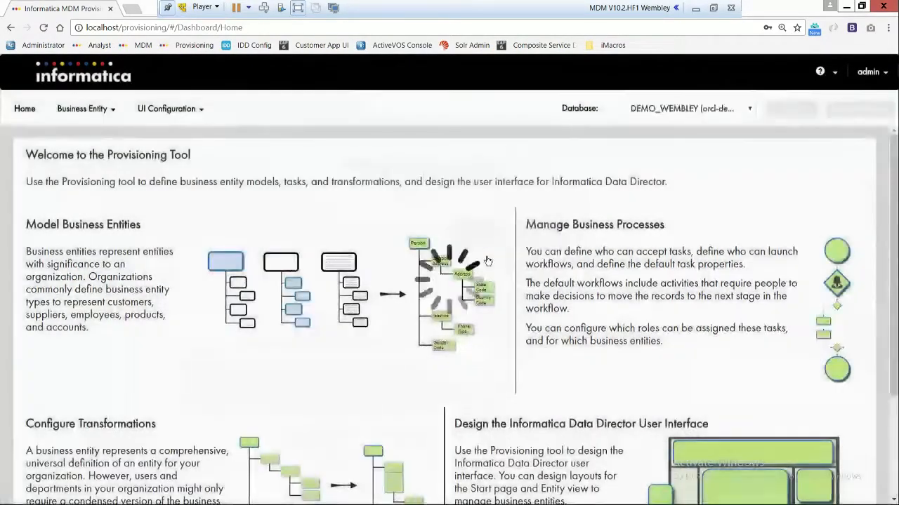
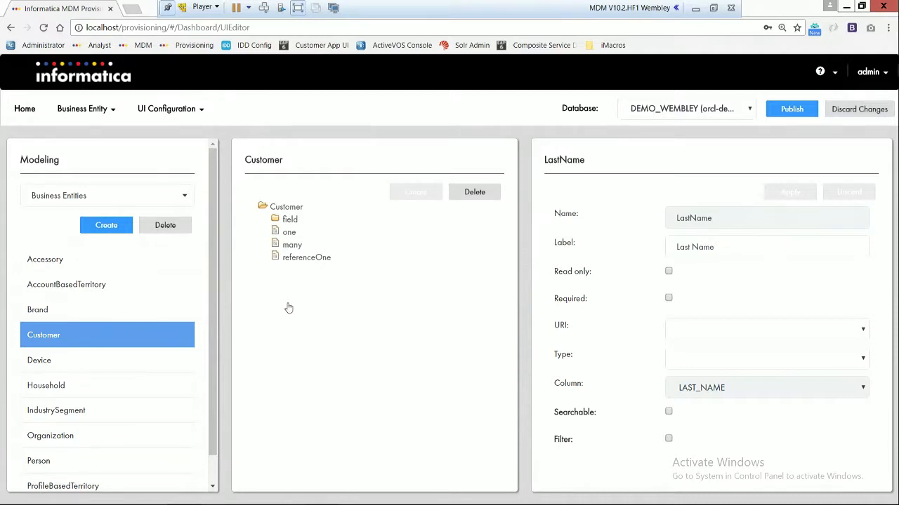
Step: Expand the Customer entity's field list and open the LastName field to review its properties
click(286, 222)
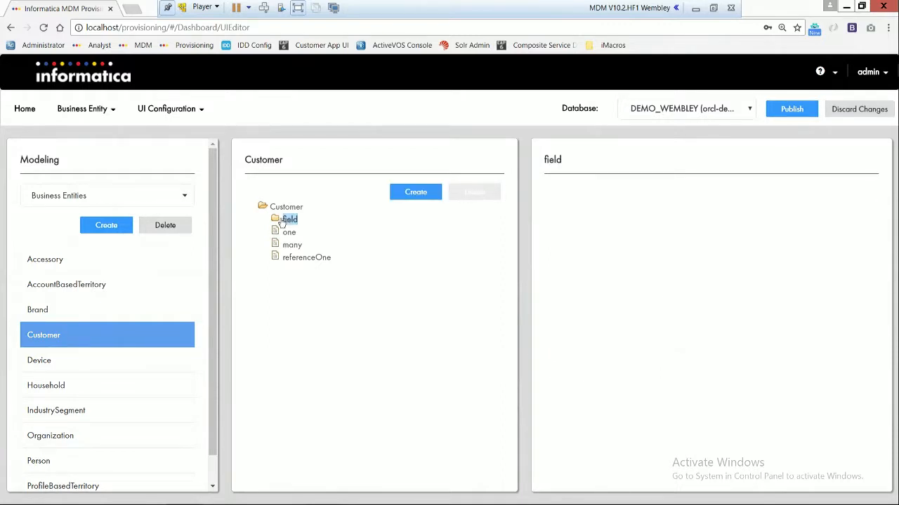
click(276, 220)
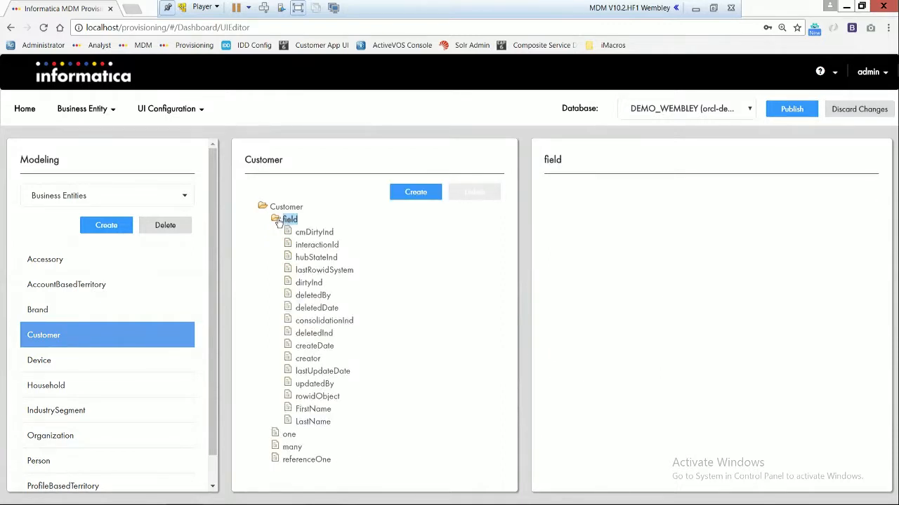
click(307, 424)
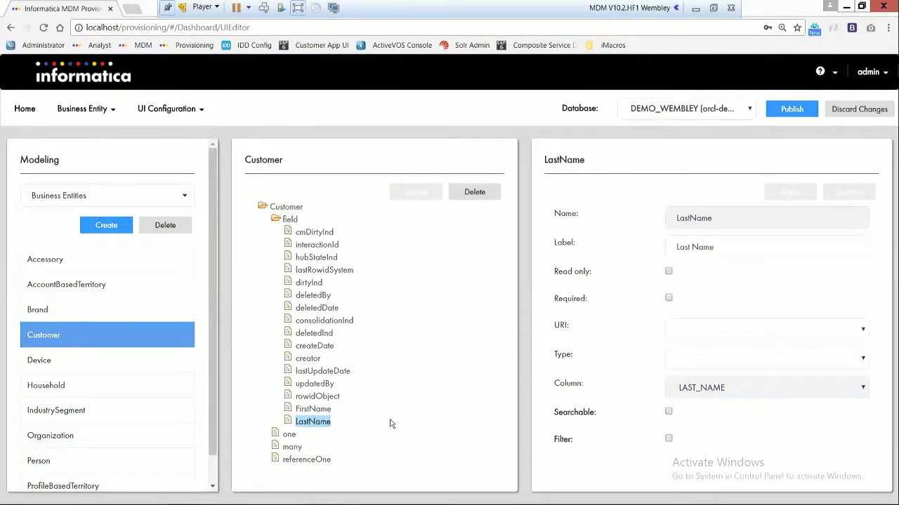
Step: Create a one-to-many child under Customer with Address as both its name and label
click(292, 448)
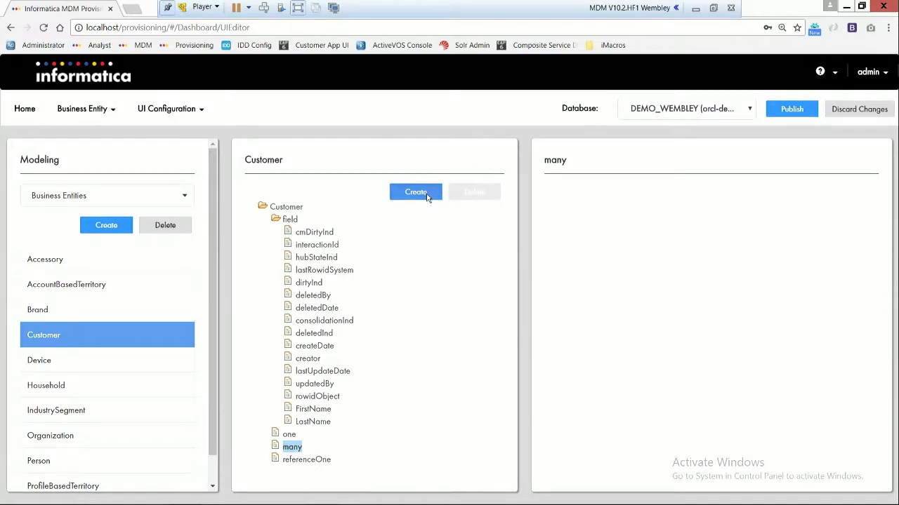
click(426, 198)
click(748, 218)
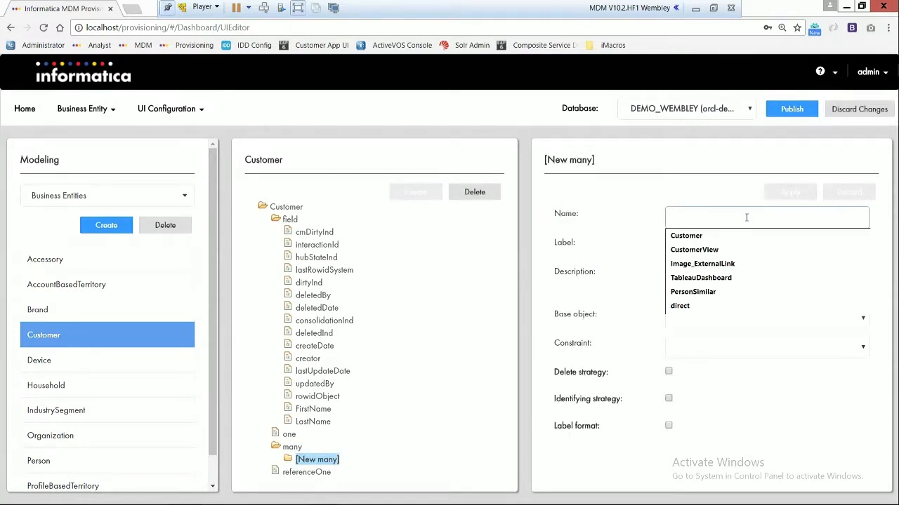
text(Address)
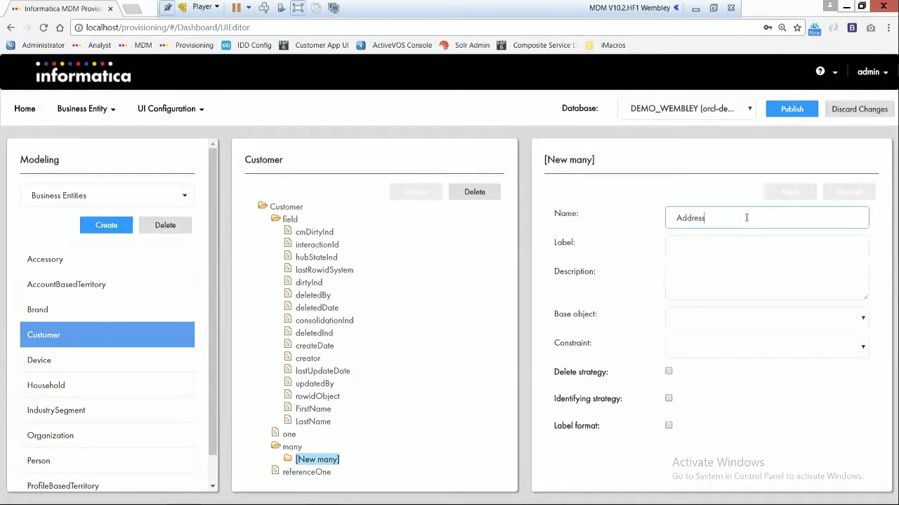
key(Tab)
text(Add)
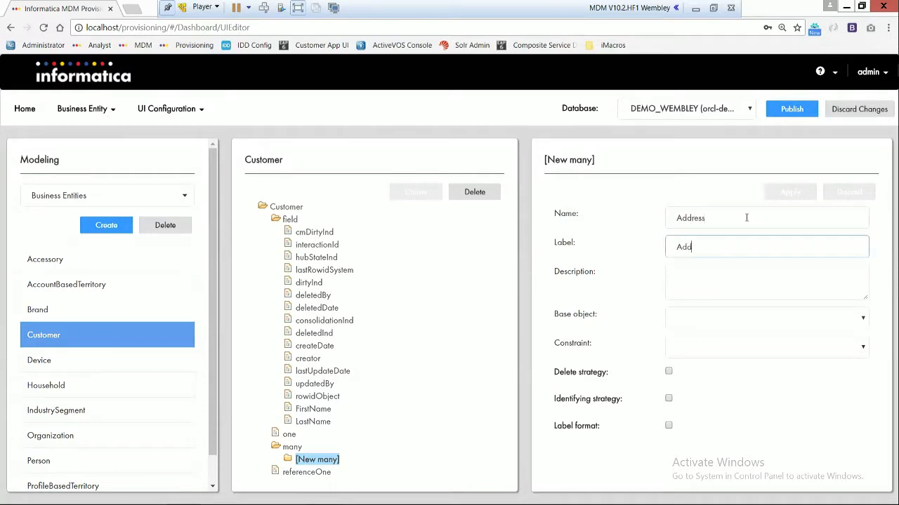
Step: Assign the C_B_PARTY_ADDRESS base object to the new Address child and apply it
click(755, 324)
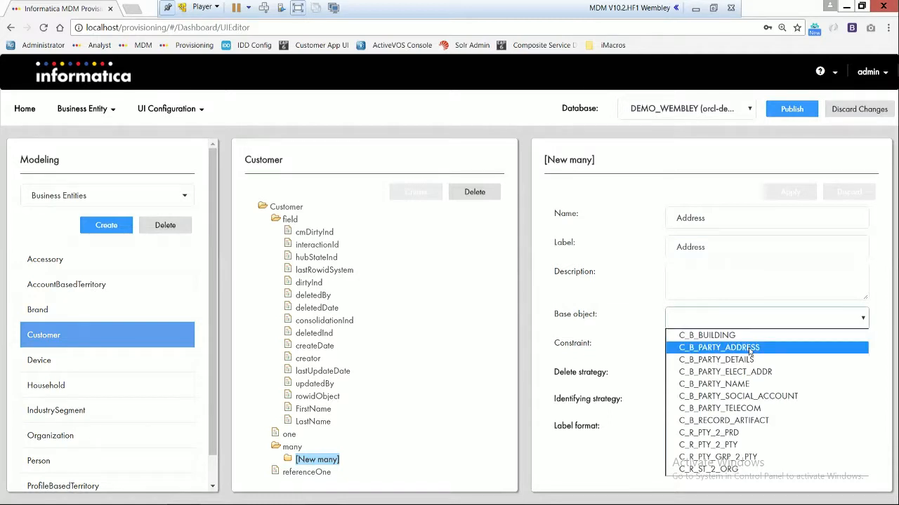
click(750, 349)
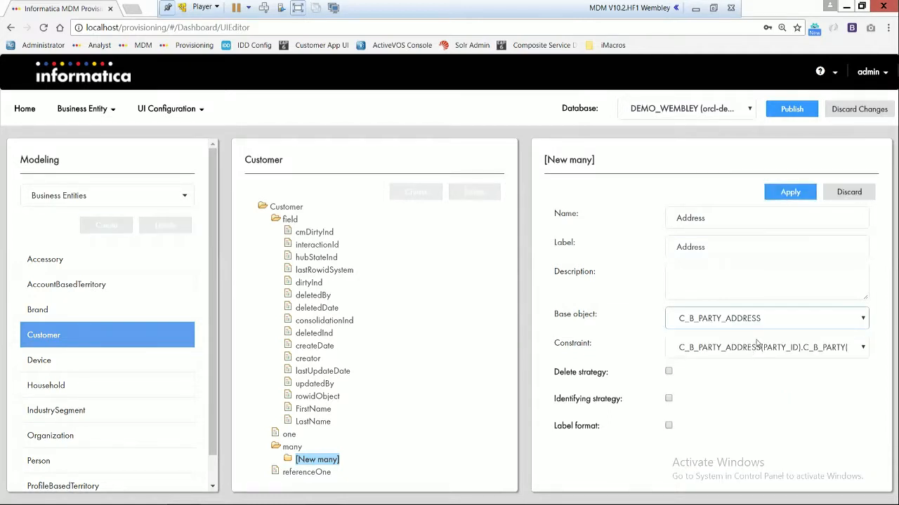
click(789, 193)
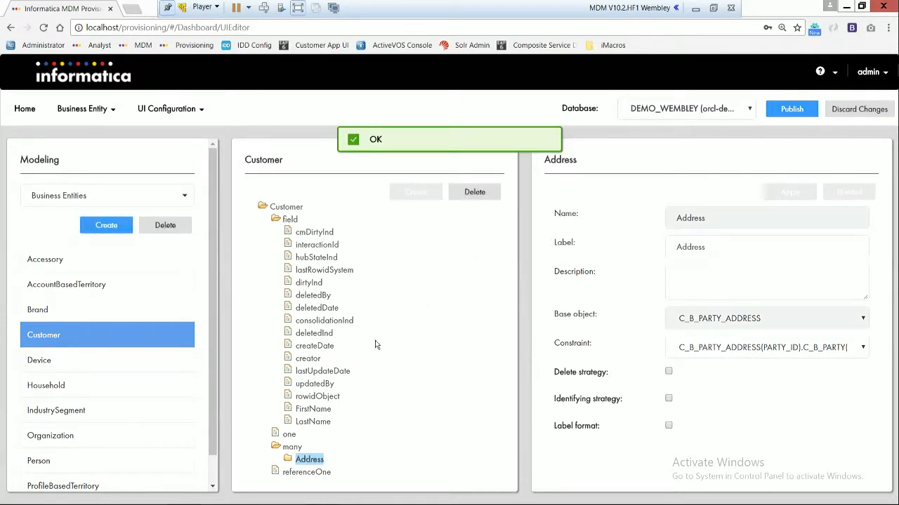
Step: Create a referenceOne entry under the Address child with Country as both its name and label
click(287, 460)
scroll(366, 400, down, 1)
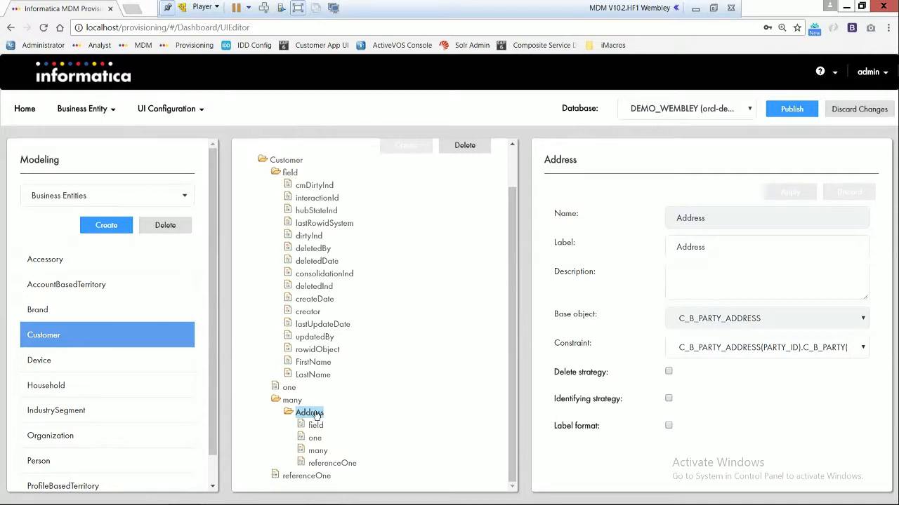
click(330, 465)
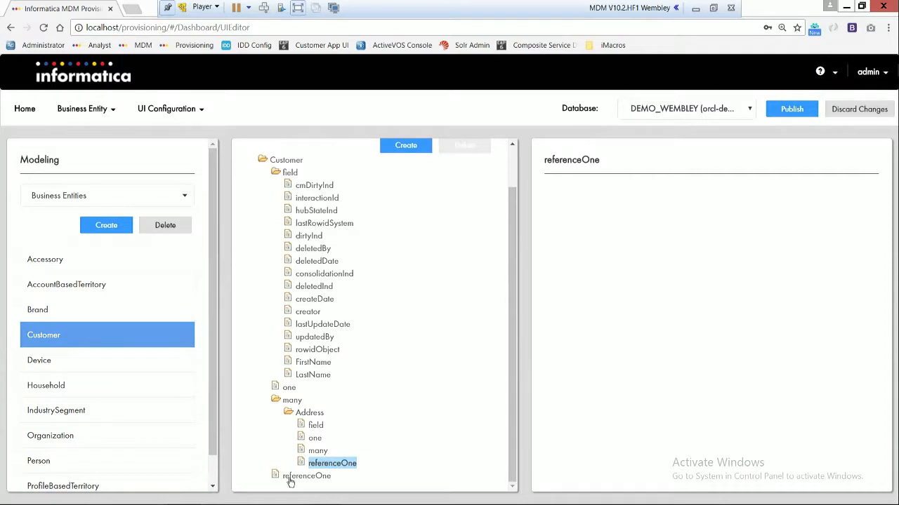
click(404, 149)
click(793, 215)
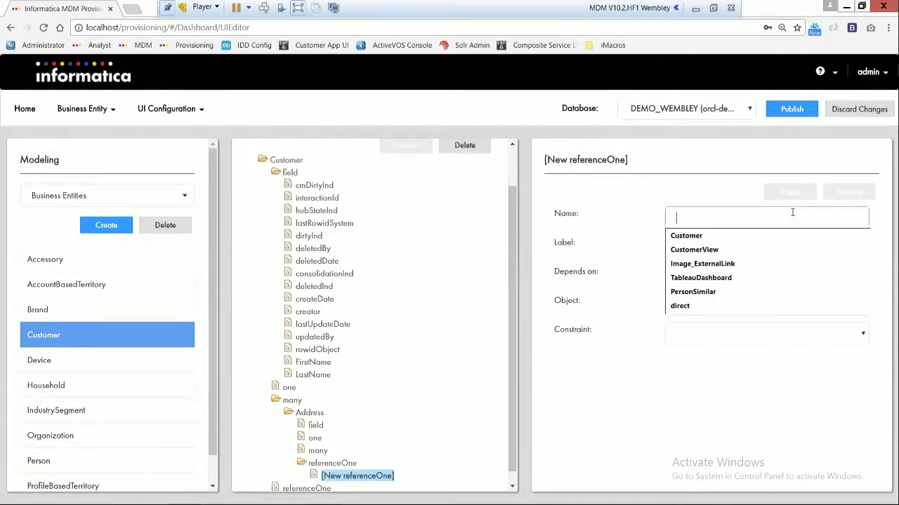
text(Count)
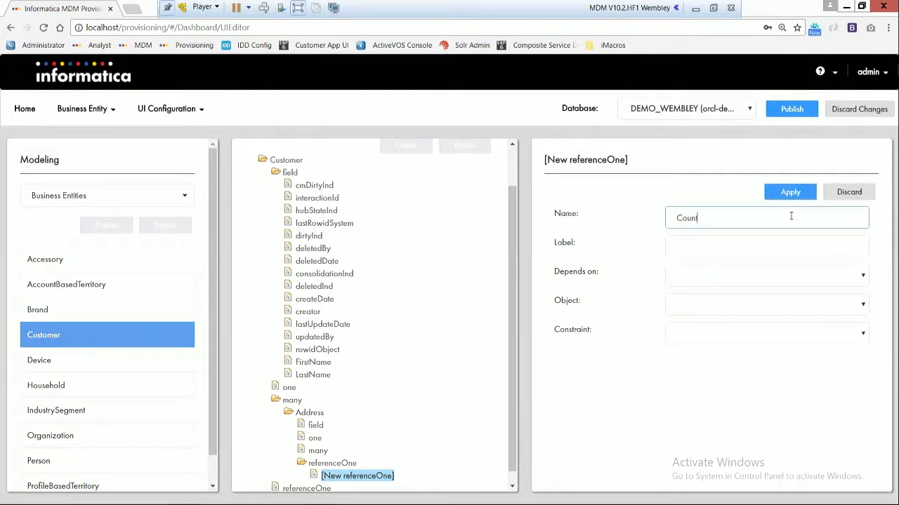
text(Country)
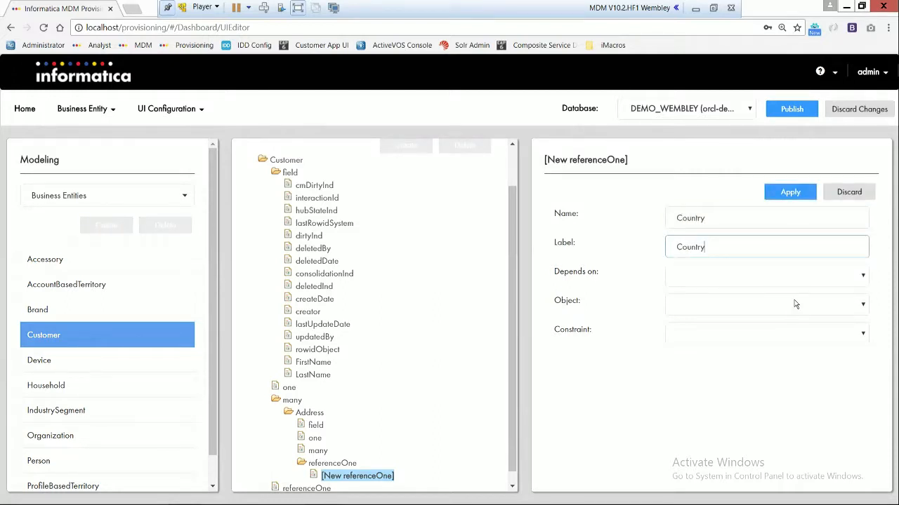
Step: Set the Country reference's object to LookupCountry and apply it
click(794, 303)
click(726, 322)
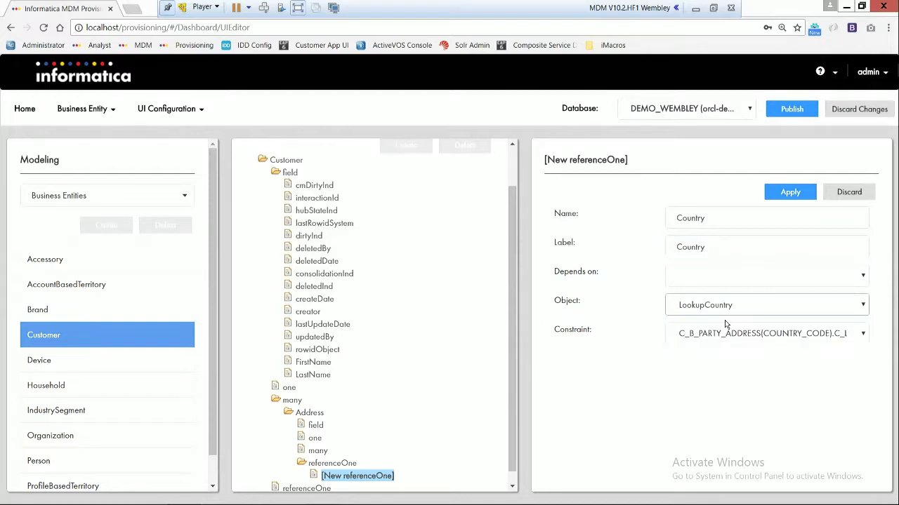
click(791, 197)
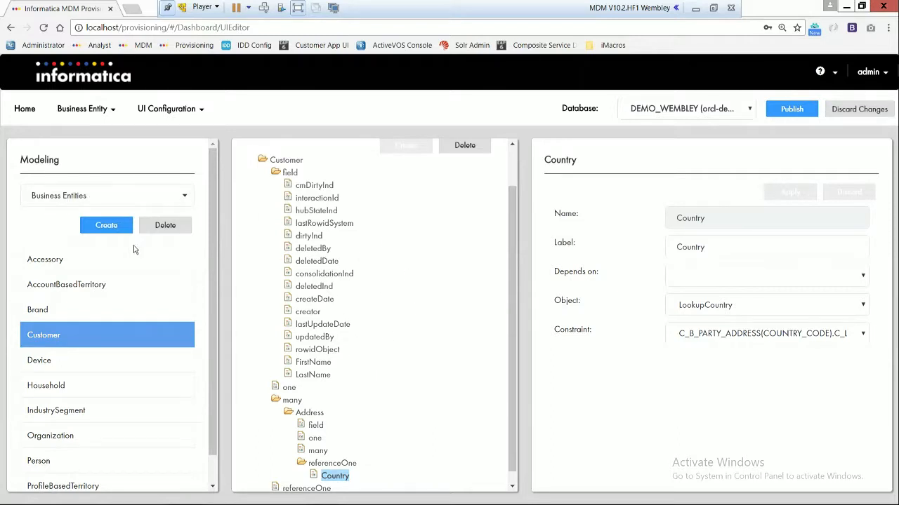
Step: Open the business entity transformations and choose the Business Entity to View type
click(93, 112)
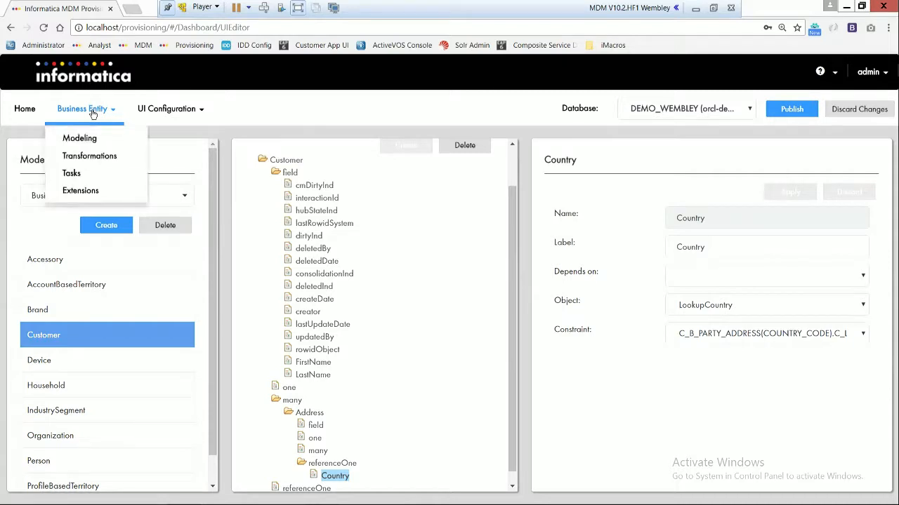
click(84, 156)
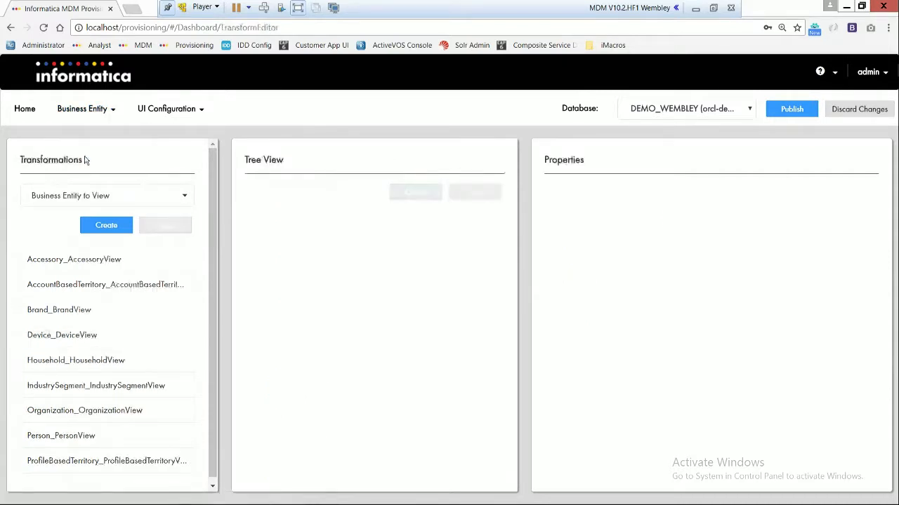
click(113, 195)
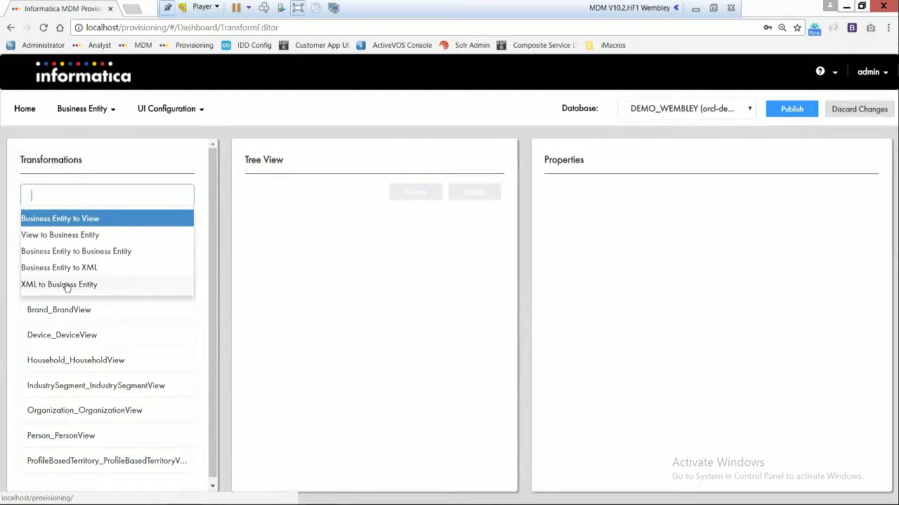
click(56, 219)
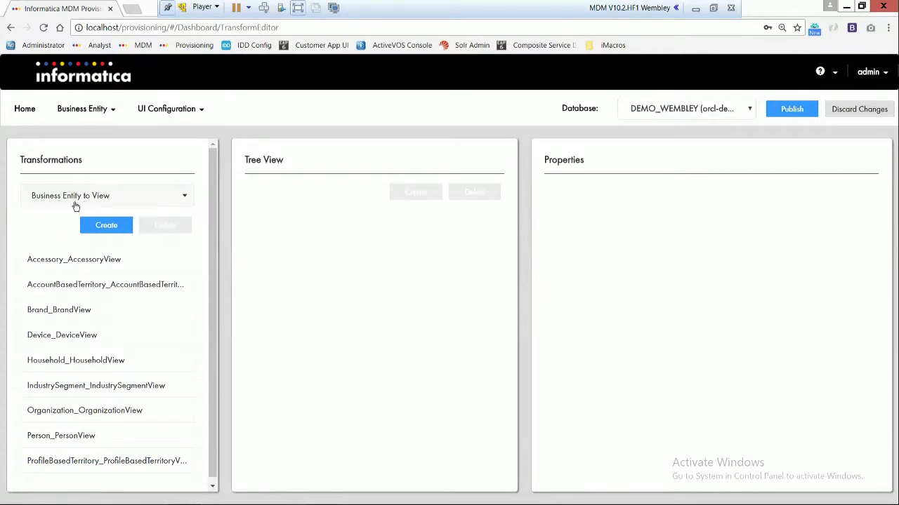
Step: Create a new business-entity-to-view transformation named Customer_CustomerView
click(116, 227)
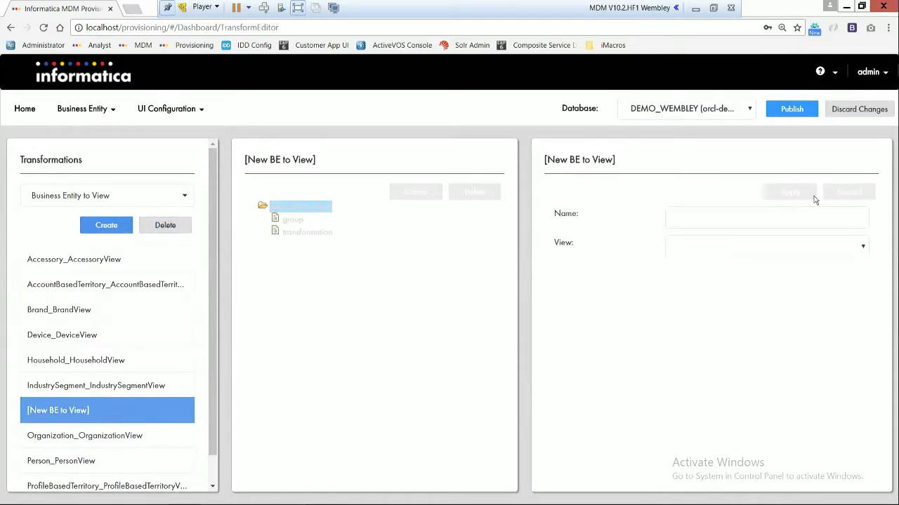
click(779, 217)
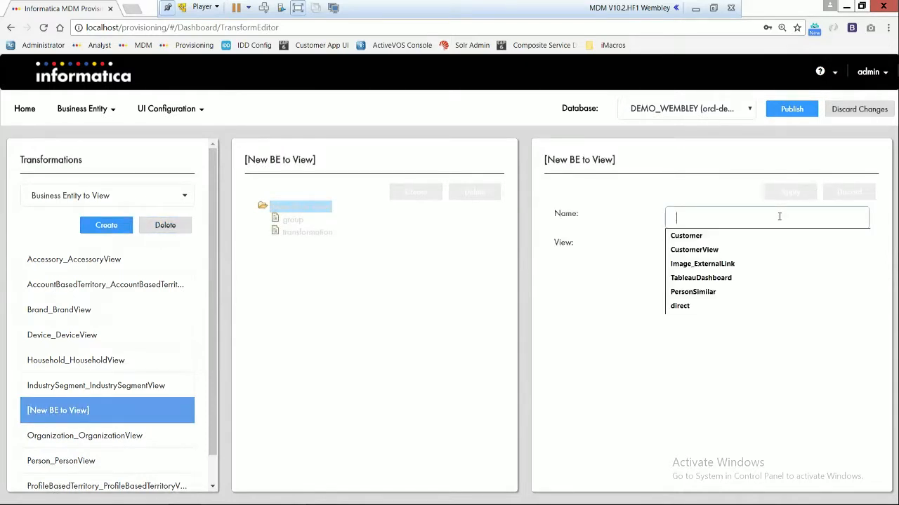
text(Cust)
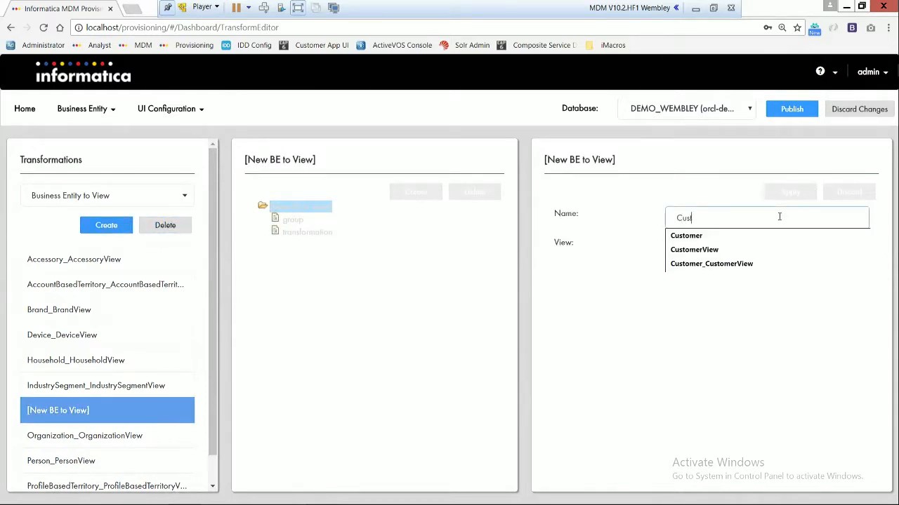
text(omer_Cusomte)
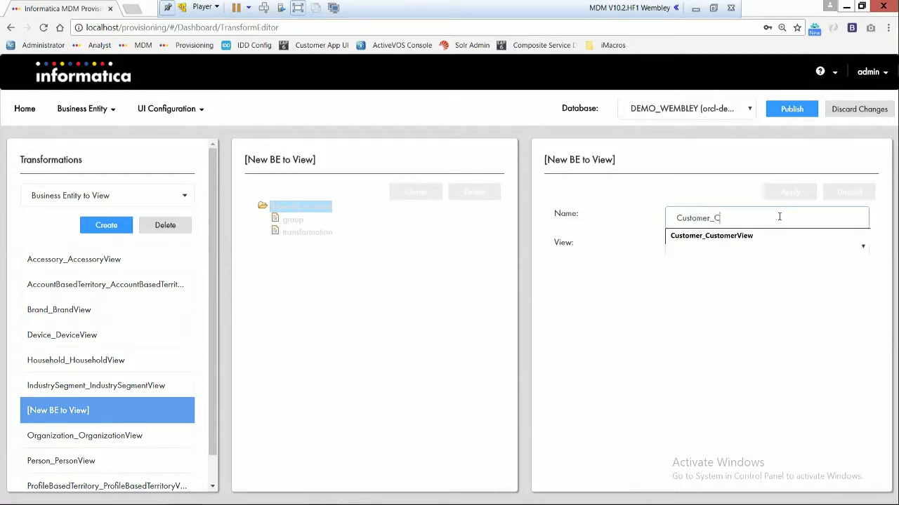
key(BackSpace)
key(BackSpace)
key(BackSpace)
text(tomerView)
click(639, 242)
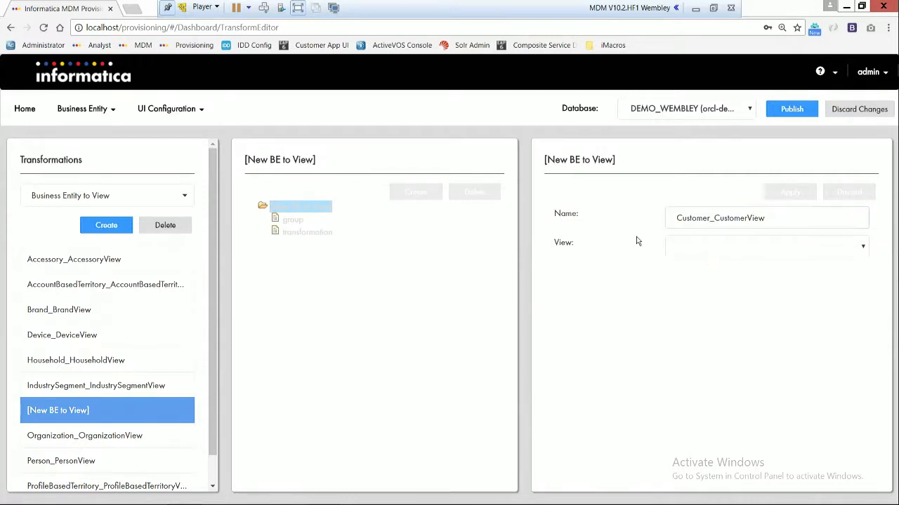
Step: Select CustomerView as the view for Customer_CustomerView and apply it
click(698, 251)
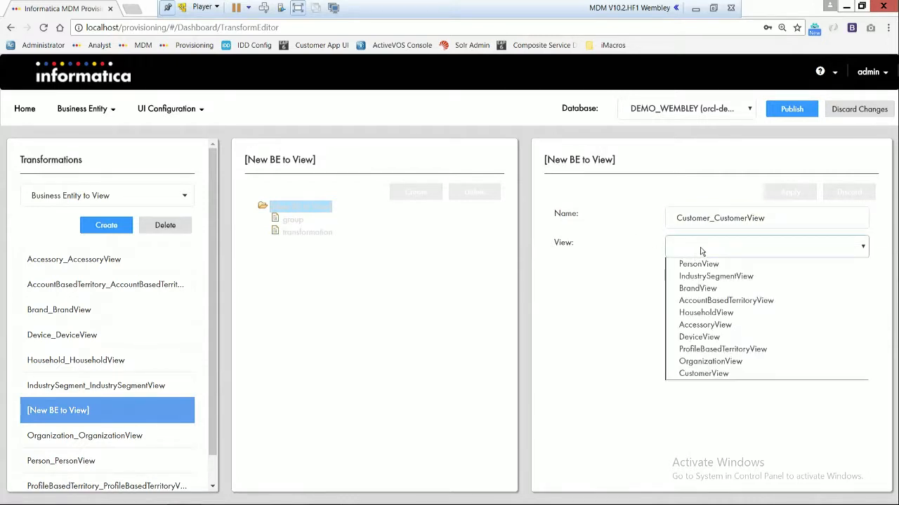
click(700, 376)
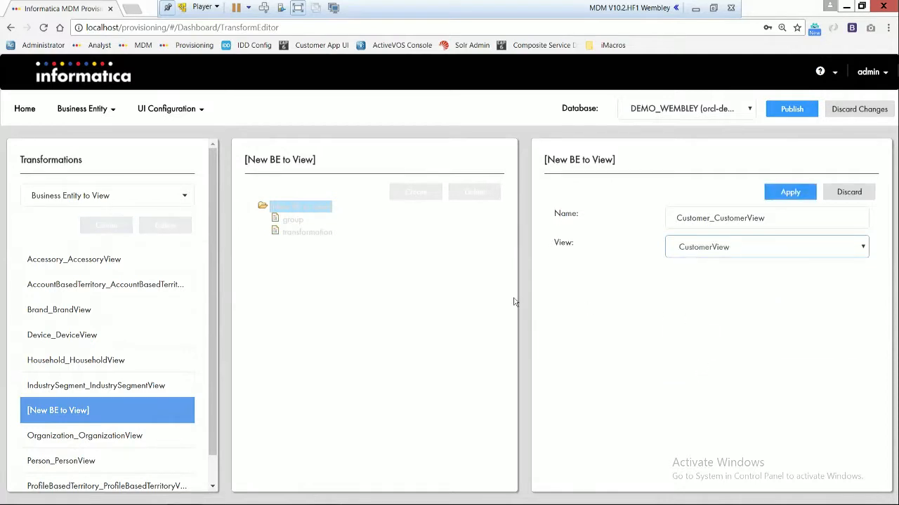
click(807, 194)
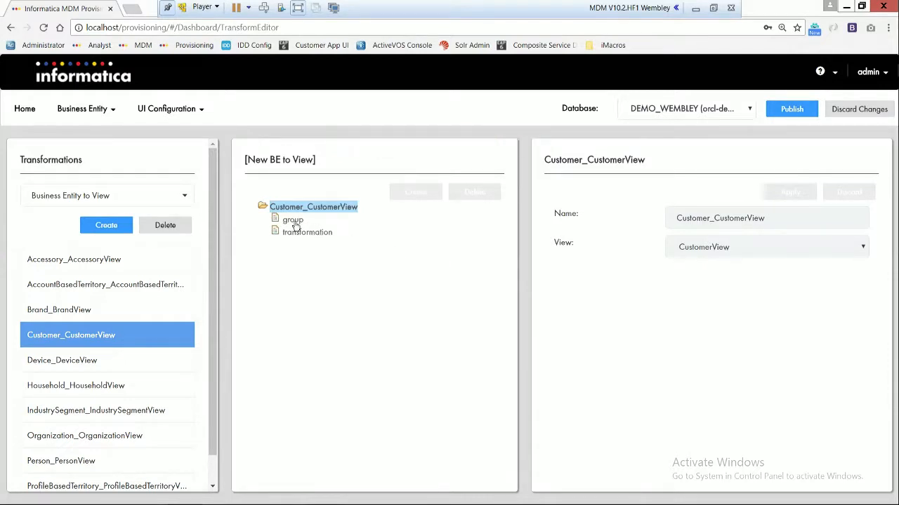
Step: Add a transformation named Lastname under Customer_CustomerView and set its type to direct
click(299, 233)
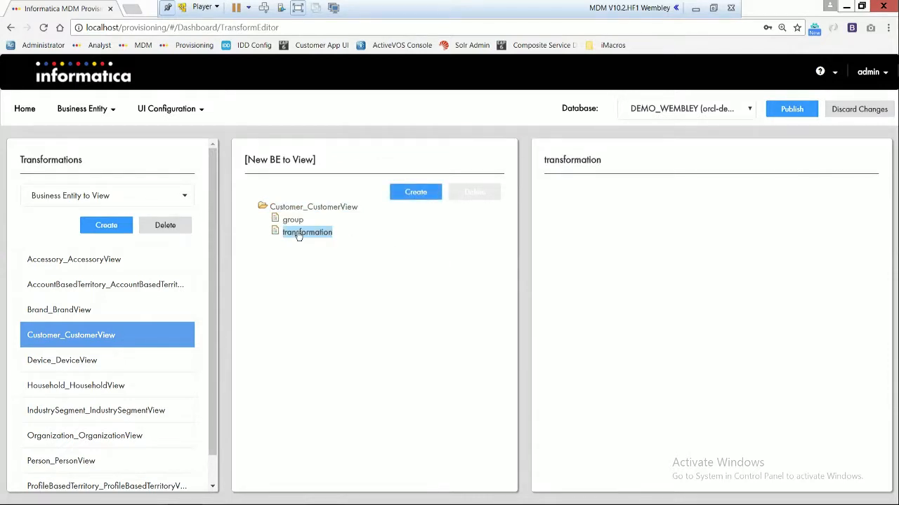
click(410, 194)
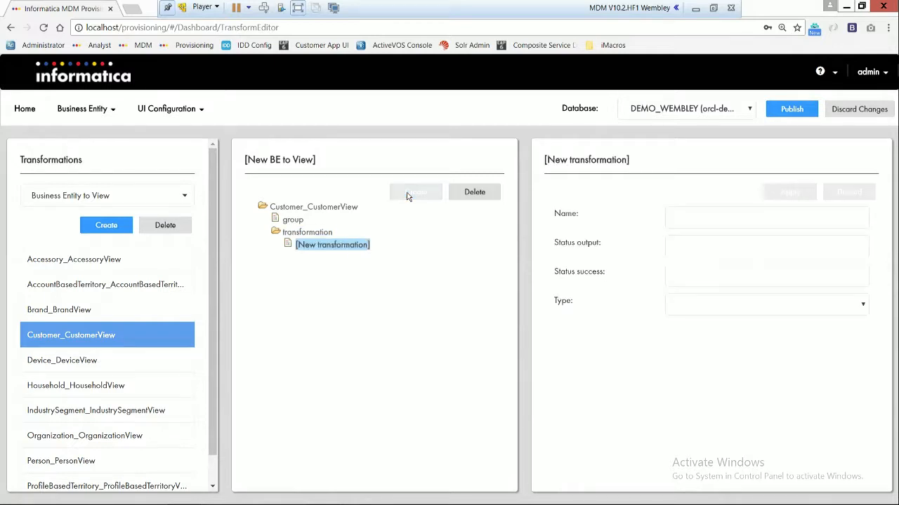
click(706, 219)
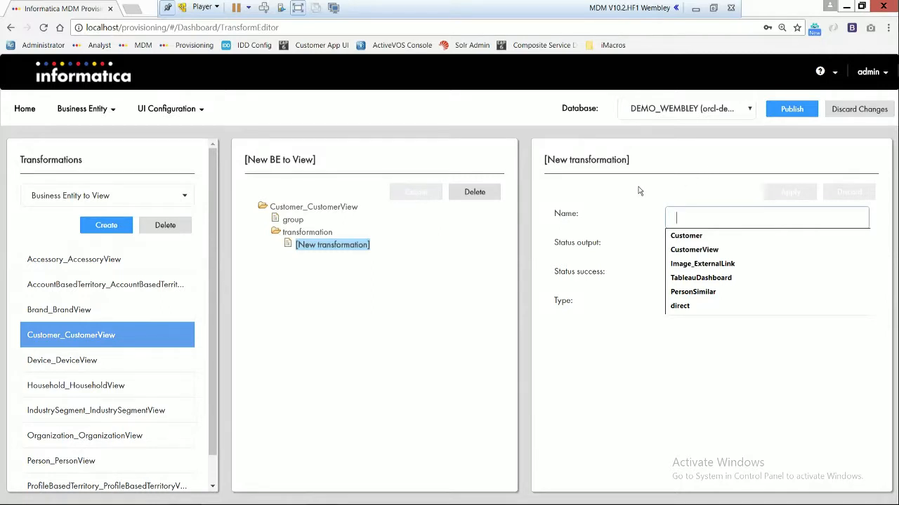
text(Las)
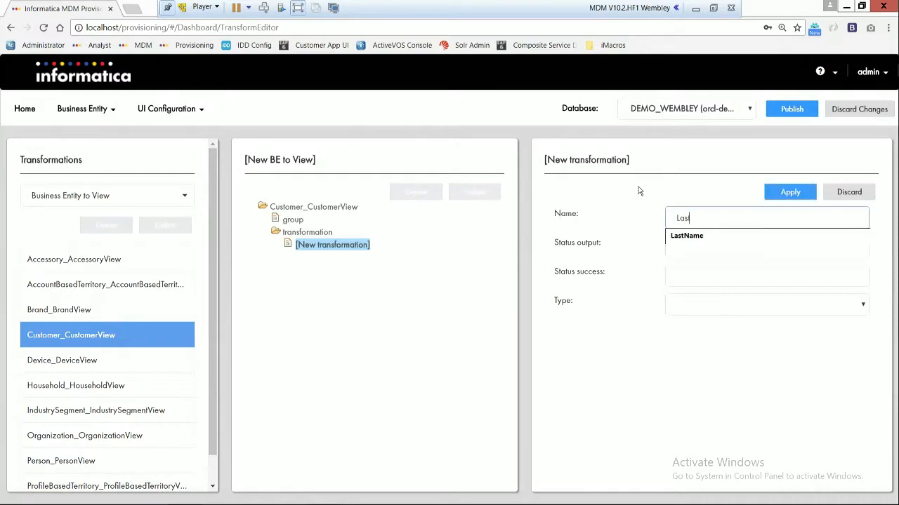
text(tname)
click(757, 310)
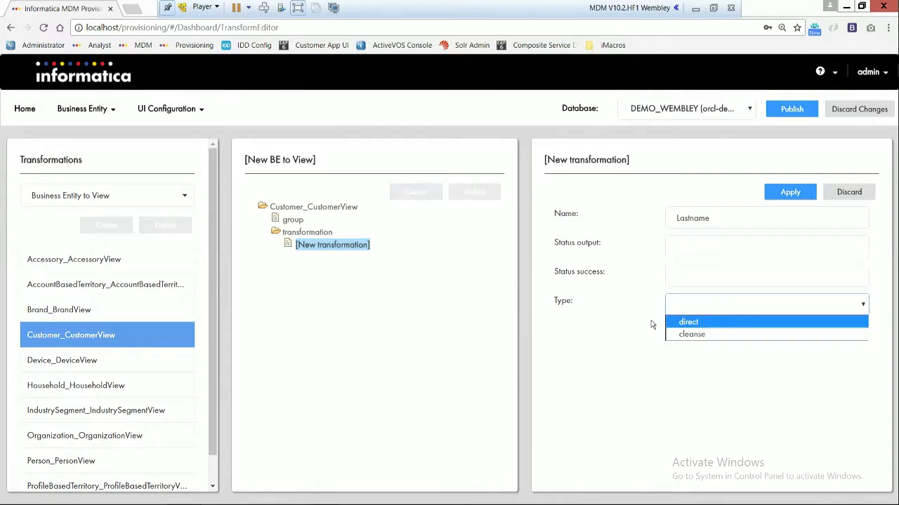
click(687, 323)
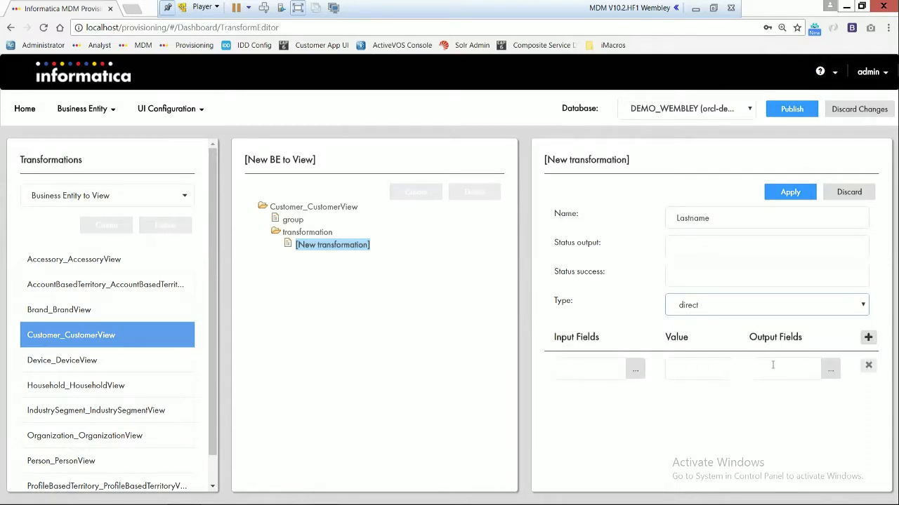
Step: Choose LastName as the Lastname transformation's input field and check which output fields are available
click(635, 370)
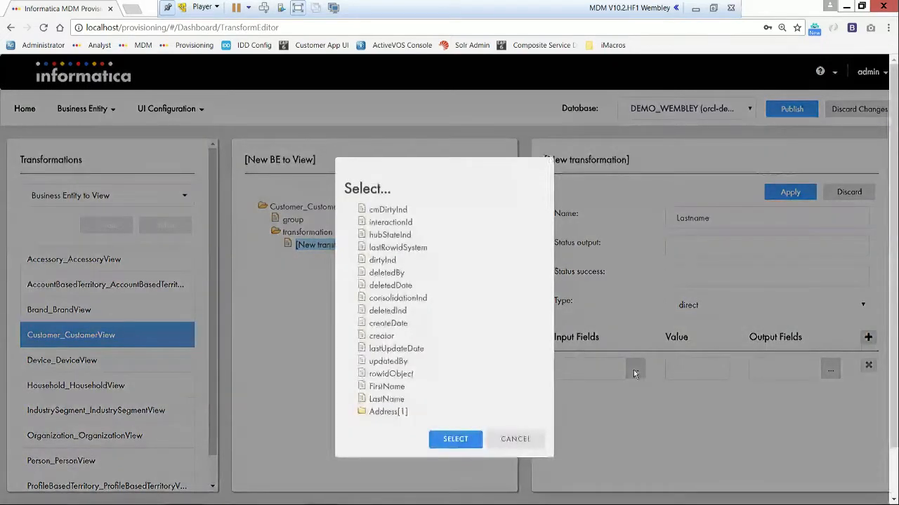
click(389, 400)
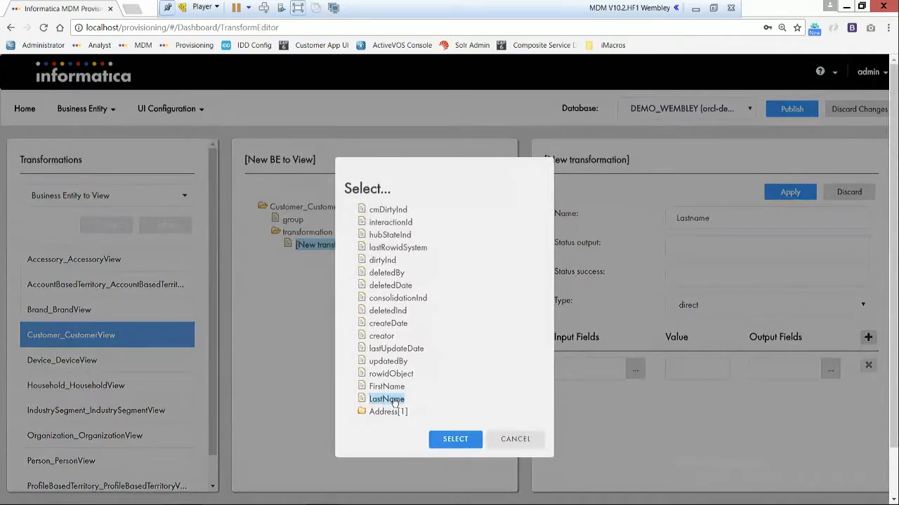
click(470, 444)
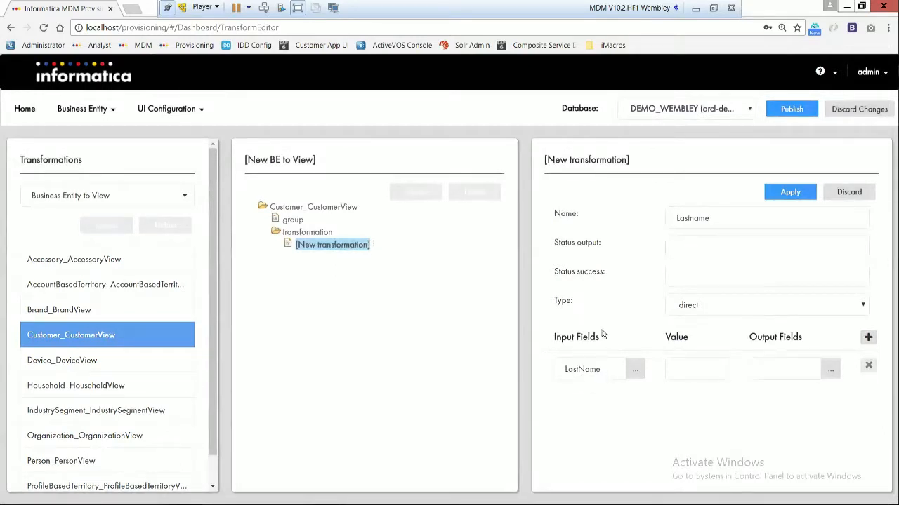
click(830, 370)
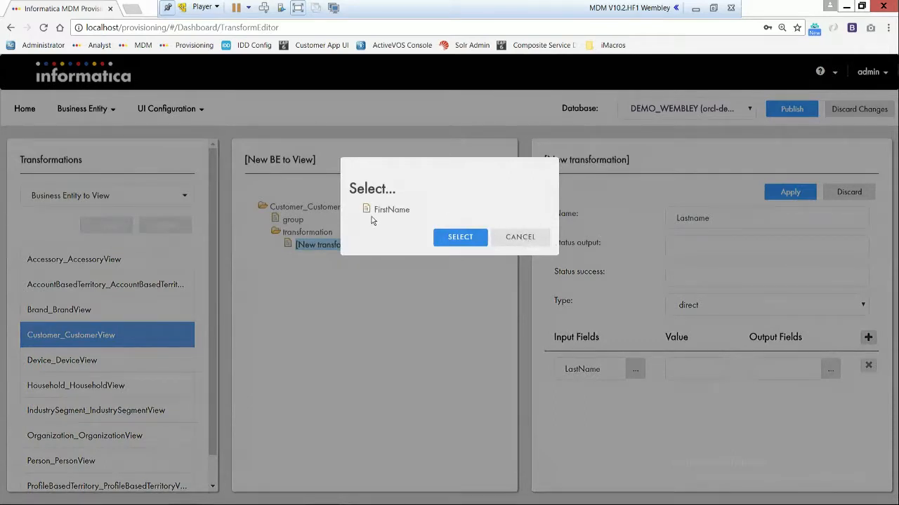
click(519, 238)
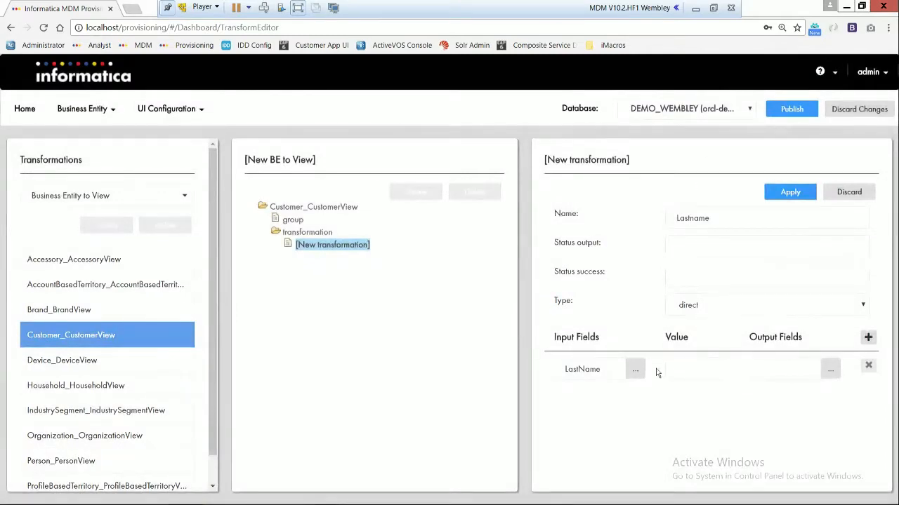
Step: Map the FirstName input field to the FirstName output field in the new direct transformation
click(634, 370)
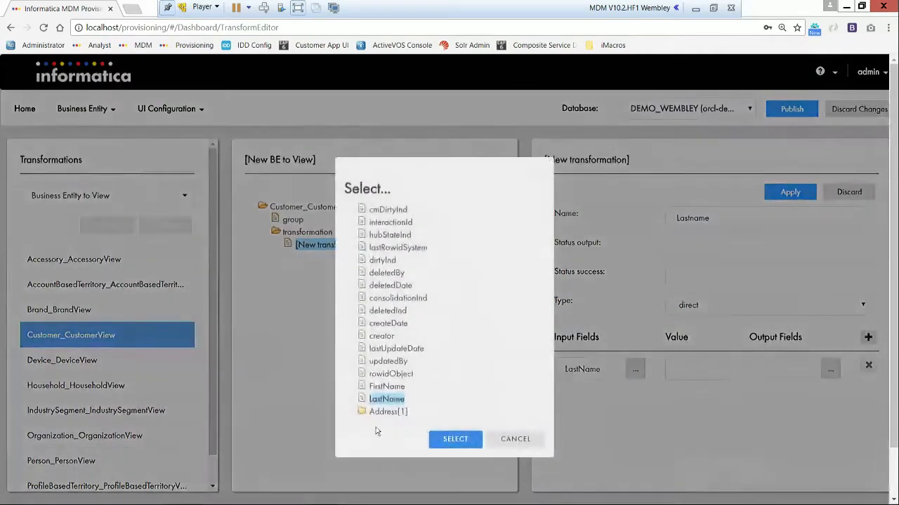
click(386, 387)
click(469, 443)
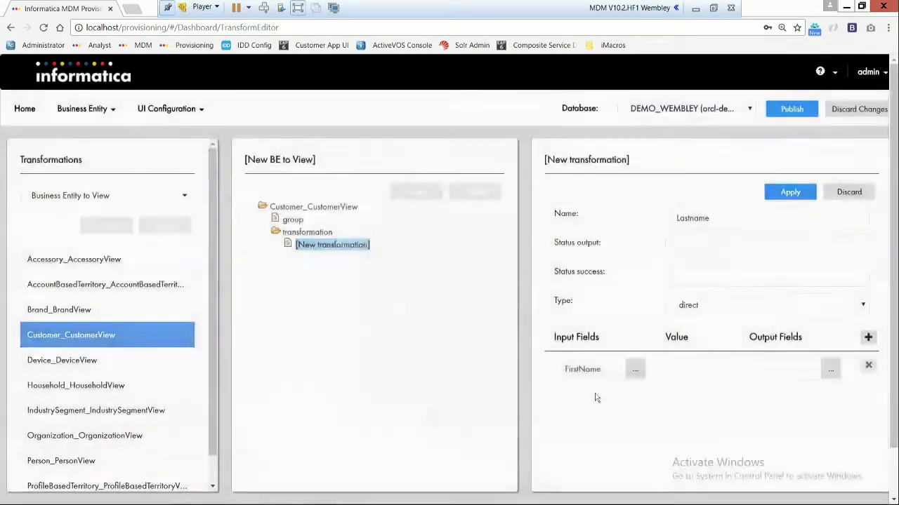
click(829, 370)
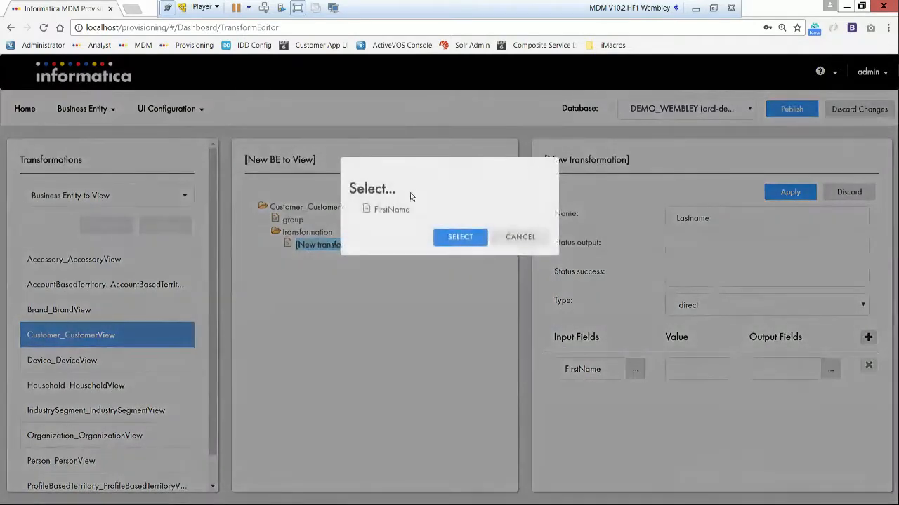
click(390, 210)
click(460, 238)
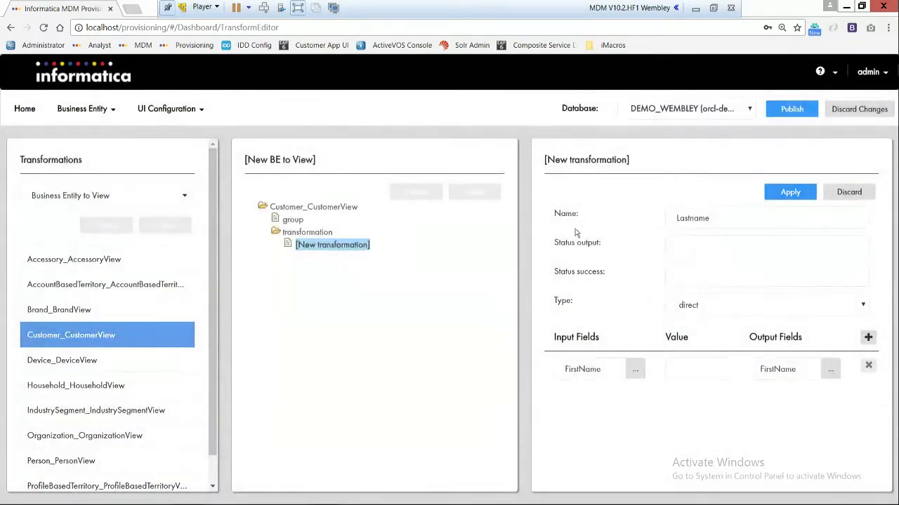
Step: Rename the new transformation FirstNAme and discard it
drag(768, 219, 658, 220)
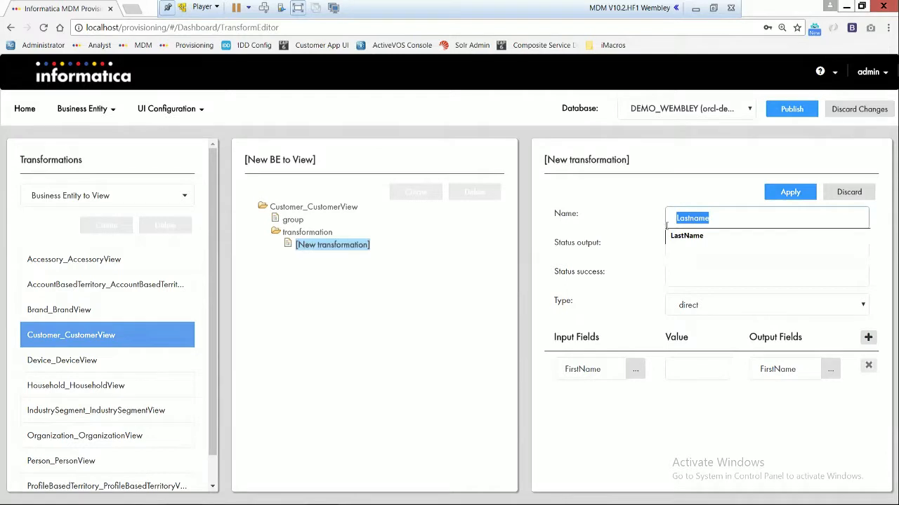
text(FirstNAme)
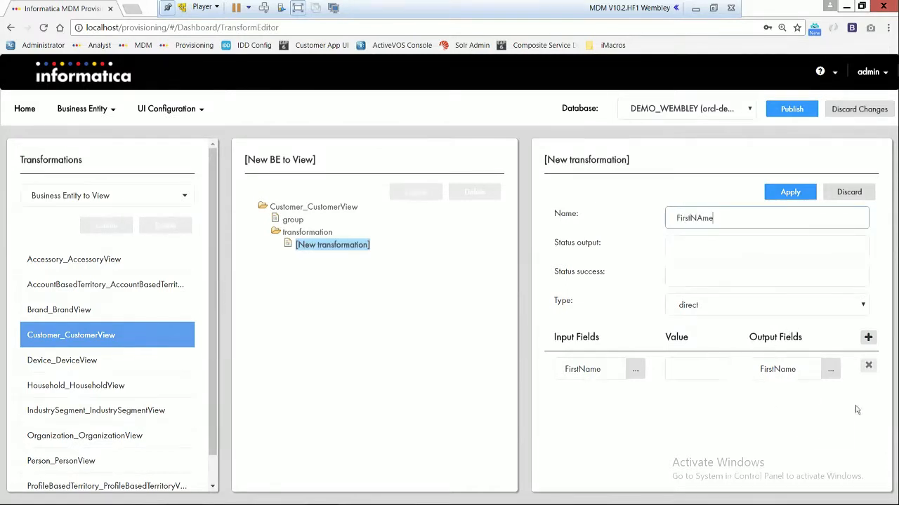
click(817, 407)
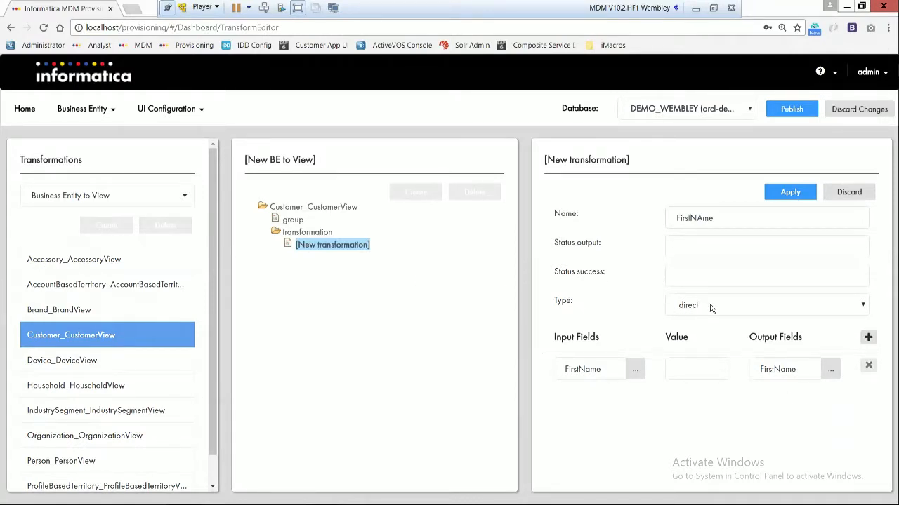
click(837, 192)
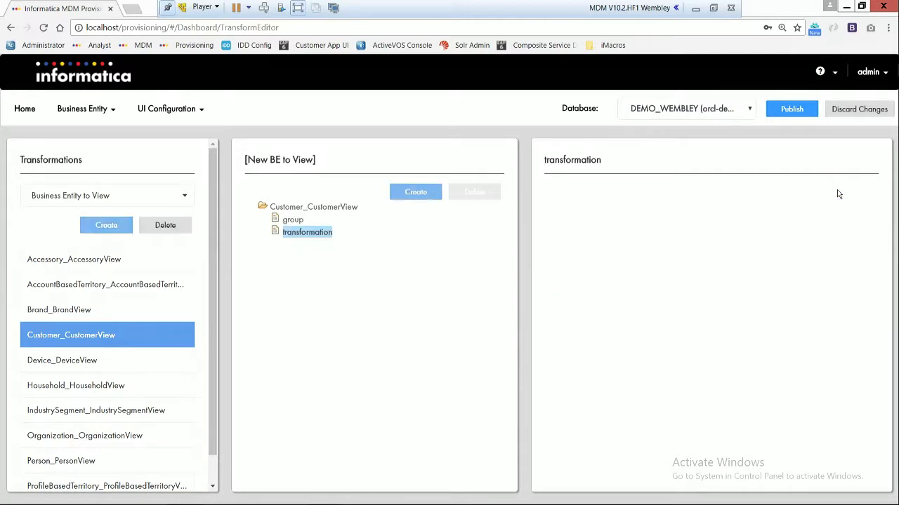
Step: Add a transformation named function under Customer_CustomerView and set its type to cleanse
click(415, 193)
click(721, 218)
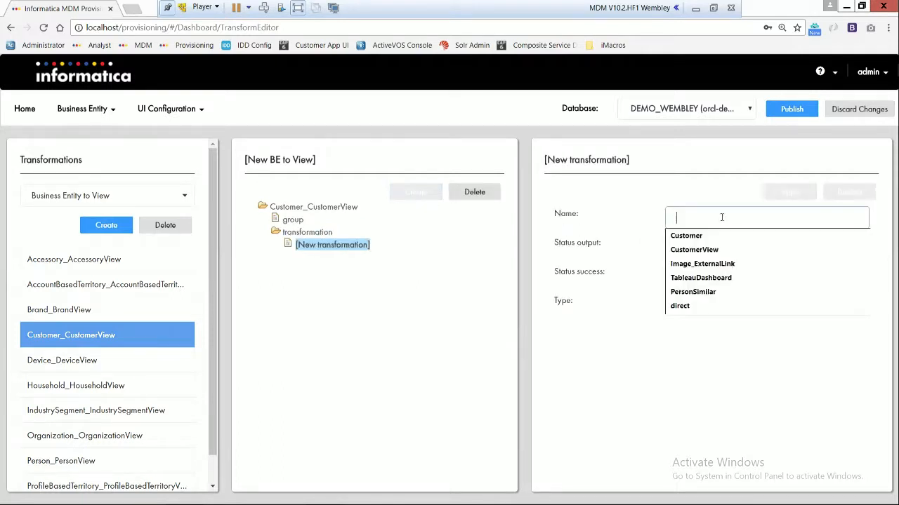
text(function)
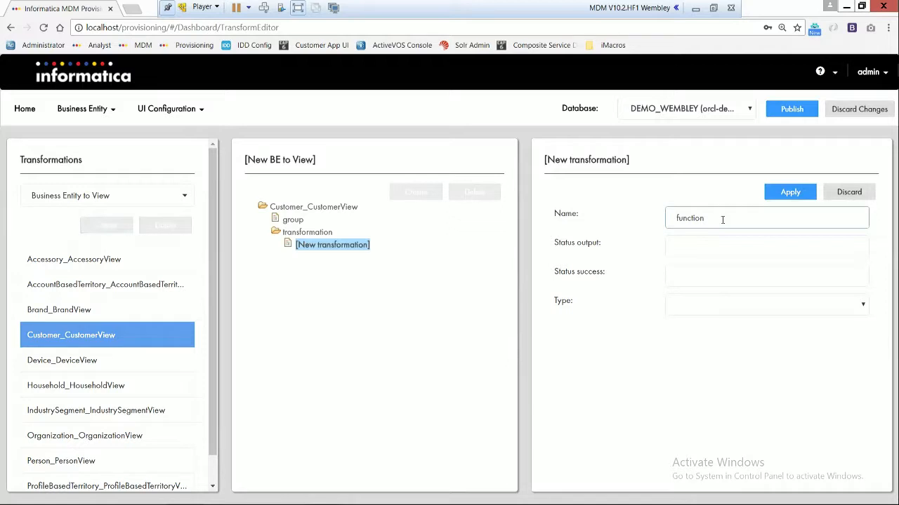
click(717, 308)
click(702, 335)
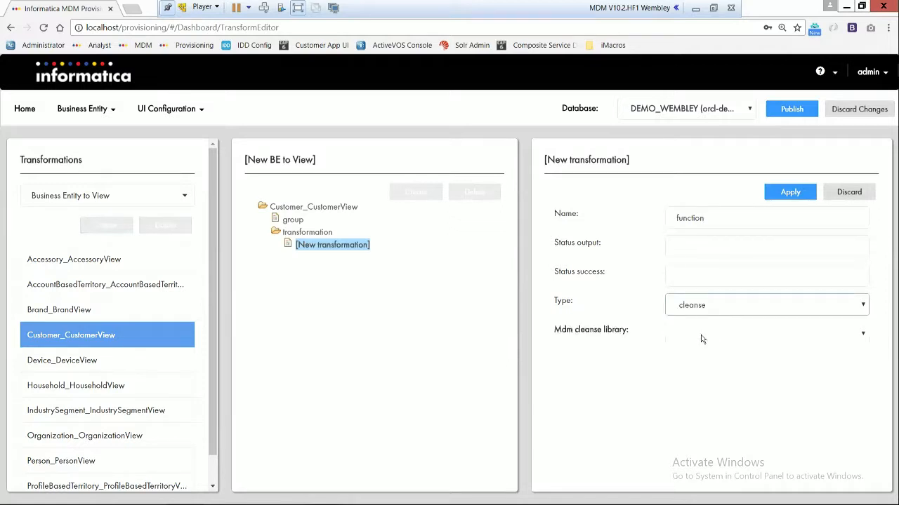
Step: Set the cleanse transformation's MDM cleanse library to AddressDoctor and its function to AddressDoctor
click(737, 334)
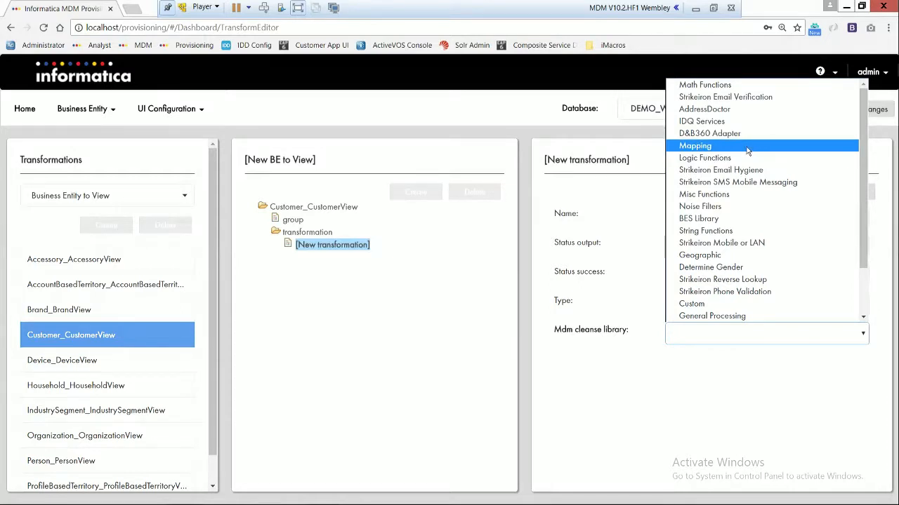
click(705, 110)
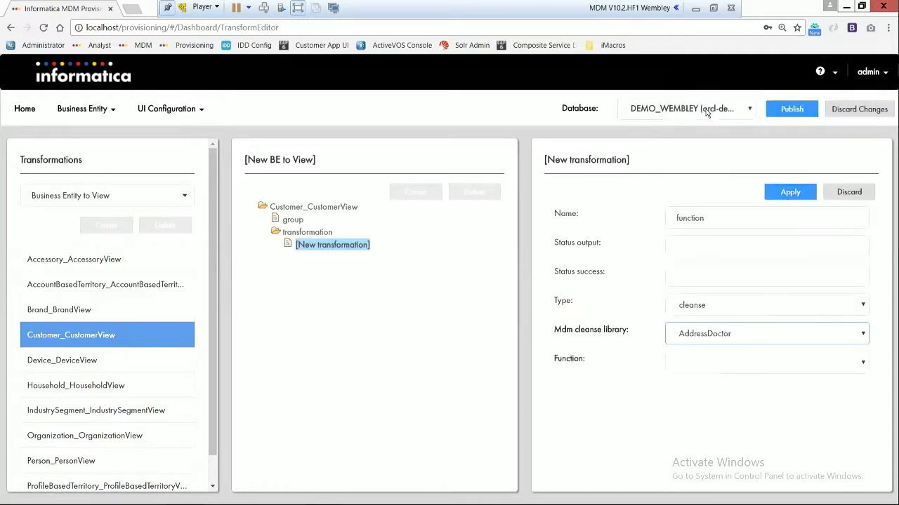
click(713, 369)
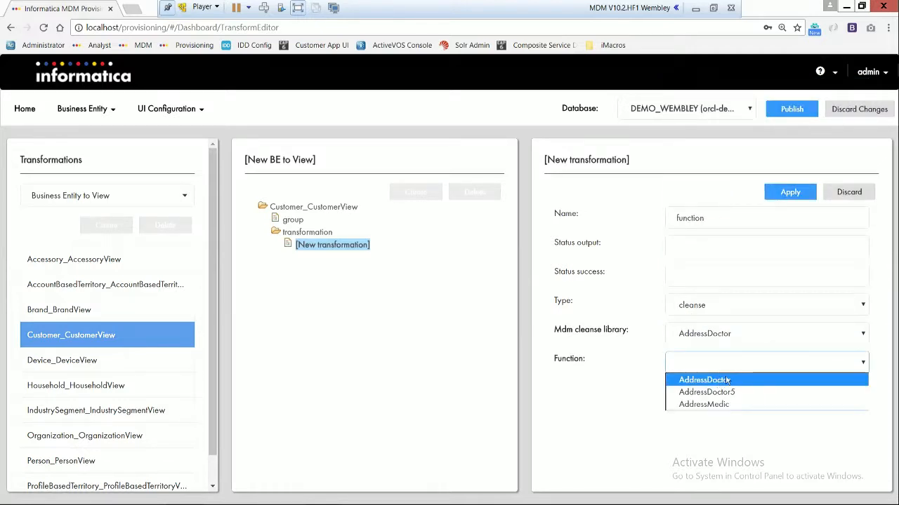
click(727, 379)
Step: Examine the AddressDoctor function's input parameters, the entity fields that can be mapped to them, and the start of its output parameters
scroll(649, 365, down, 3)
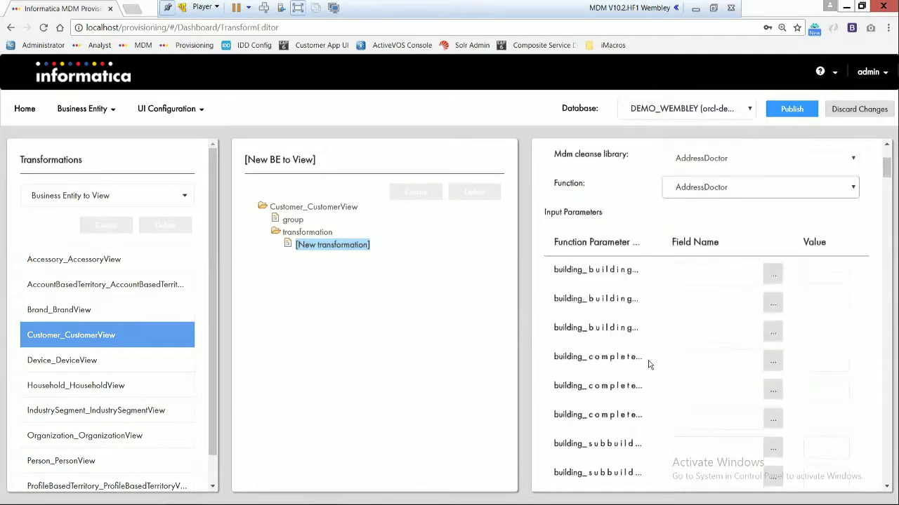
scroll(653, 263, down, 5)
scroll(676, 267, down, 8)
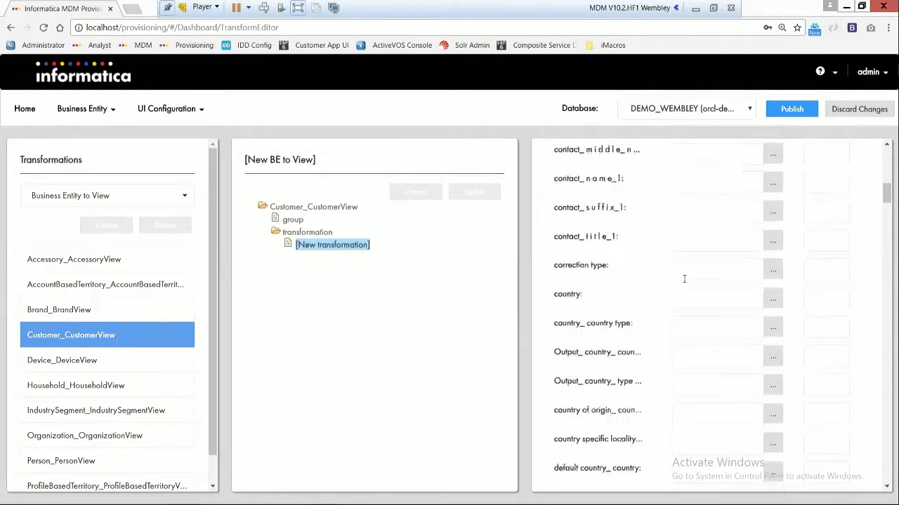
scroll(682, 291, down, 2)
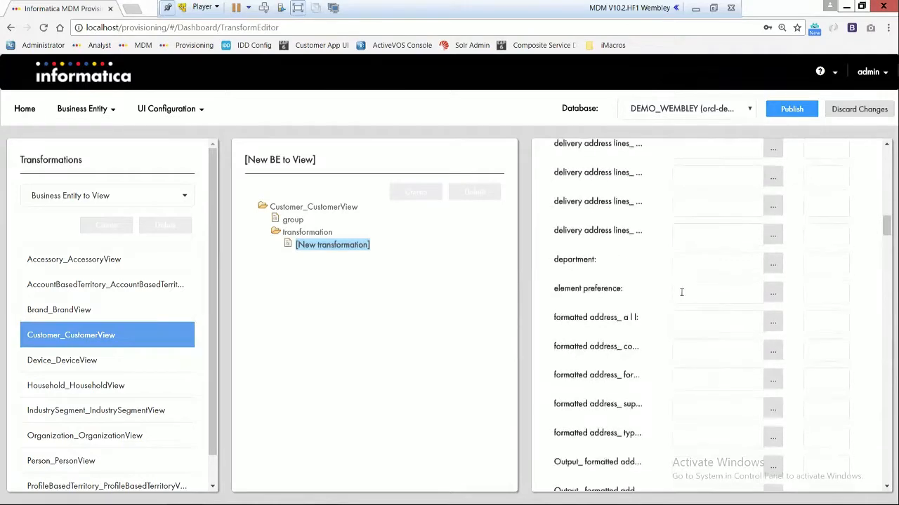
scroll(691, 291, up, 10)
scroll(705, 290, up, 3)
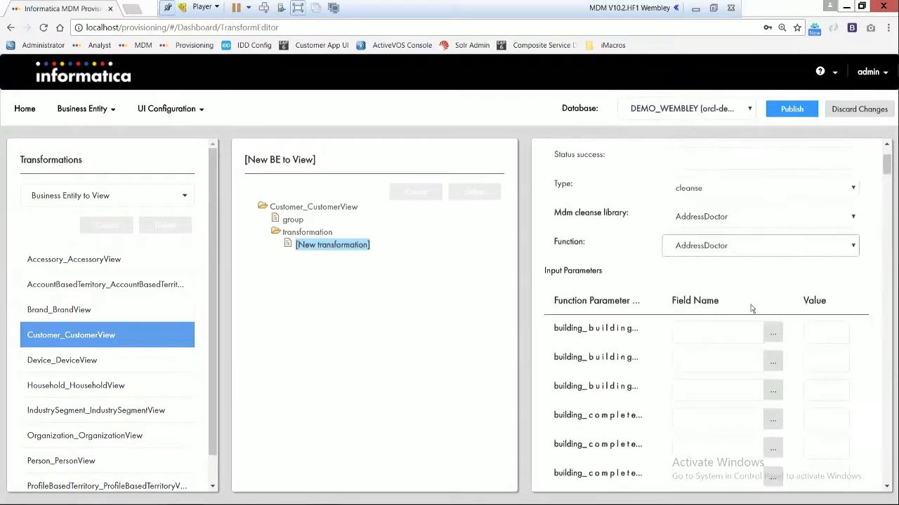
click(778, 339)
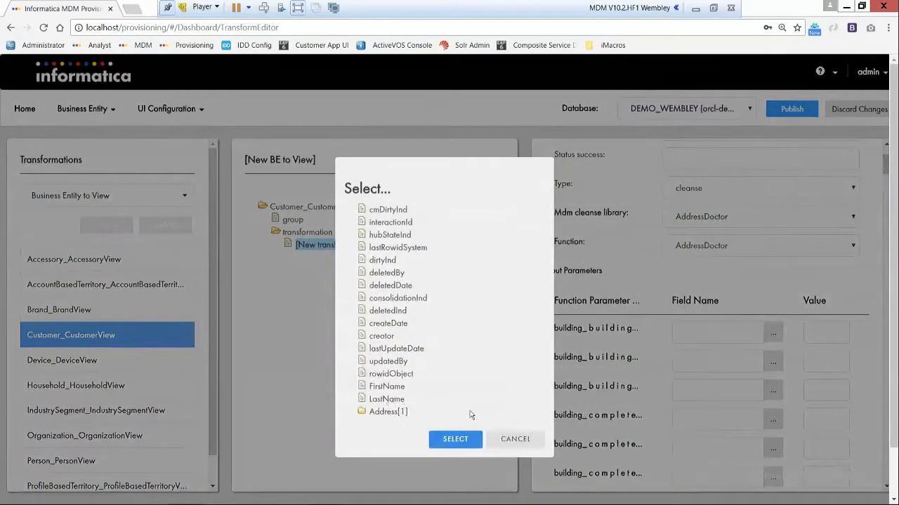
click(515, 439)
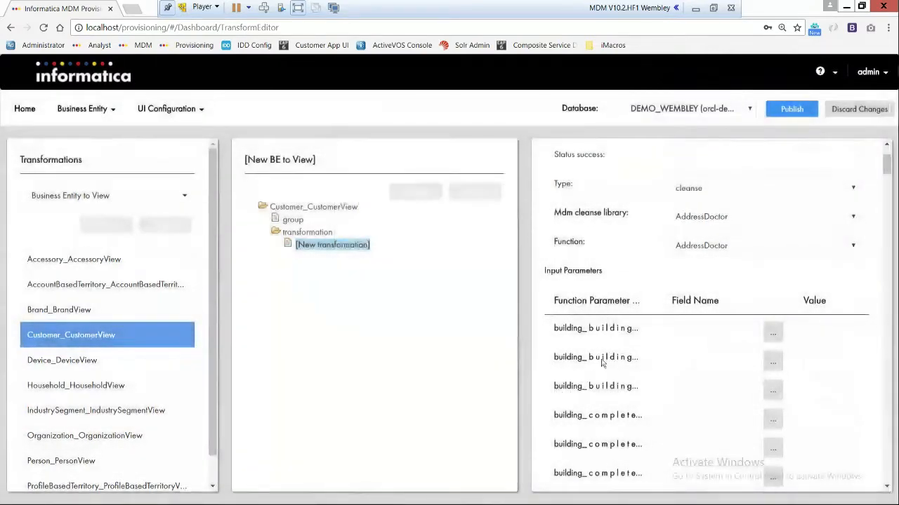
scroll(610, 365, down, 10)
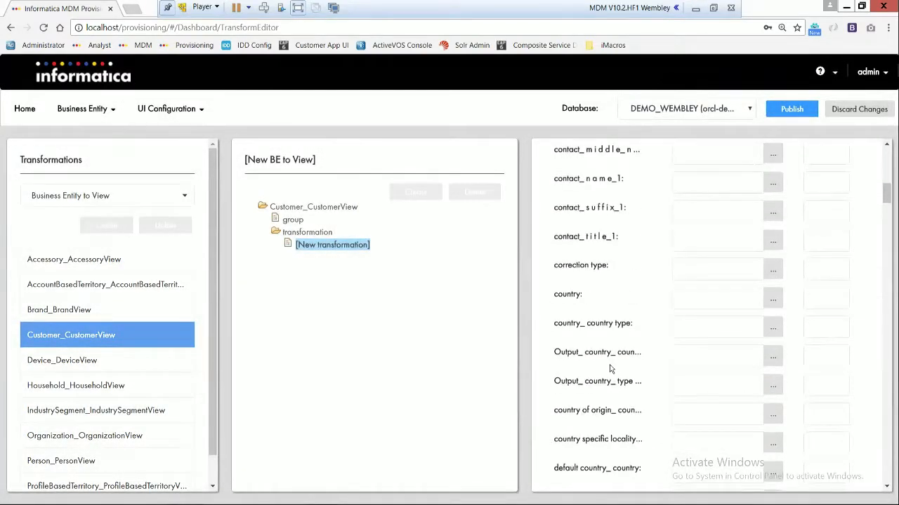
scroll(610, 368, down, 15)
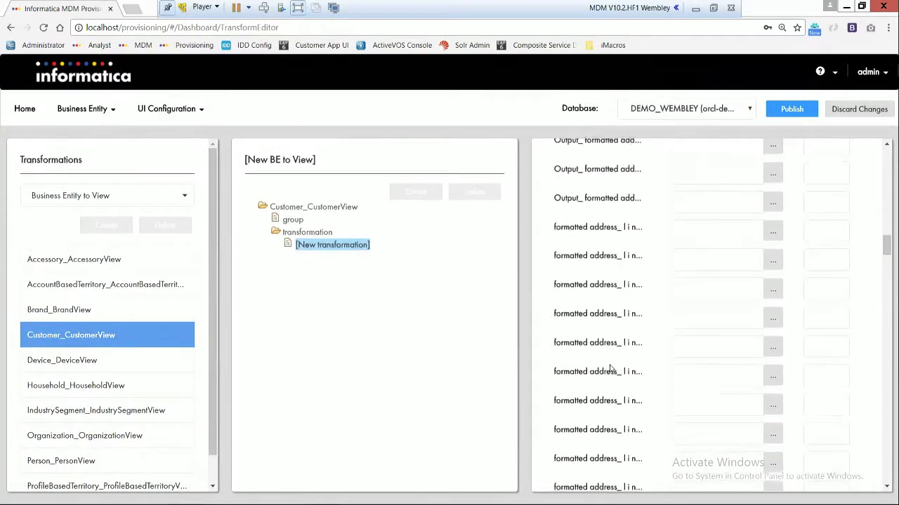
scroll(610, 369, down, 15)
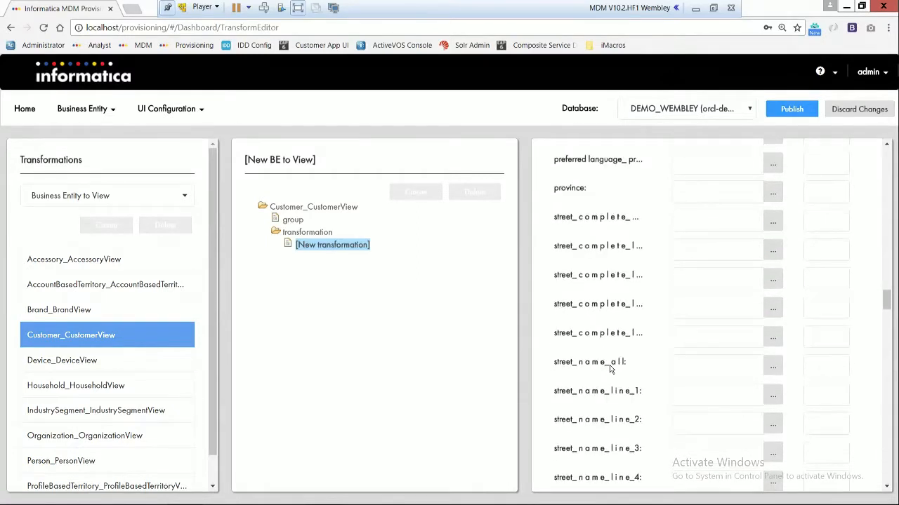
scroll(610, 365, down, 5)
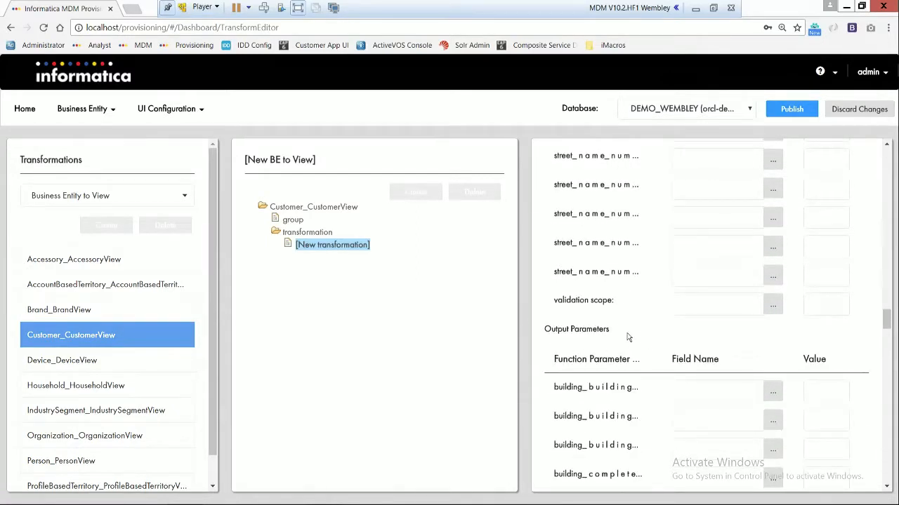
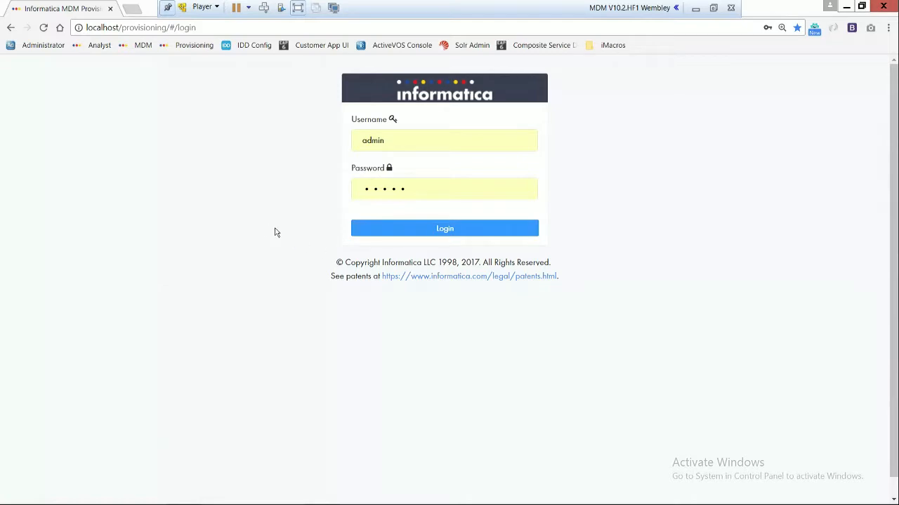
Step: Log in to the Provisioning tool and select the DEMO_WEMBLEY (orcl-demo_wembley) database
click(482, 230)
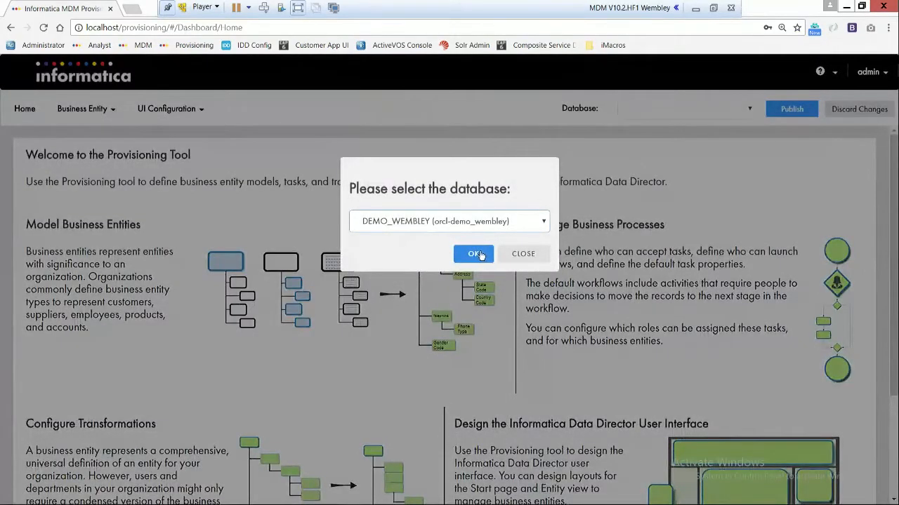
click(481, 256)
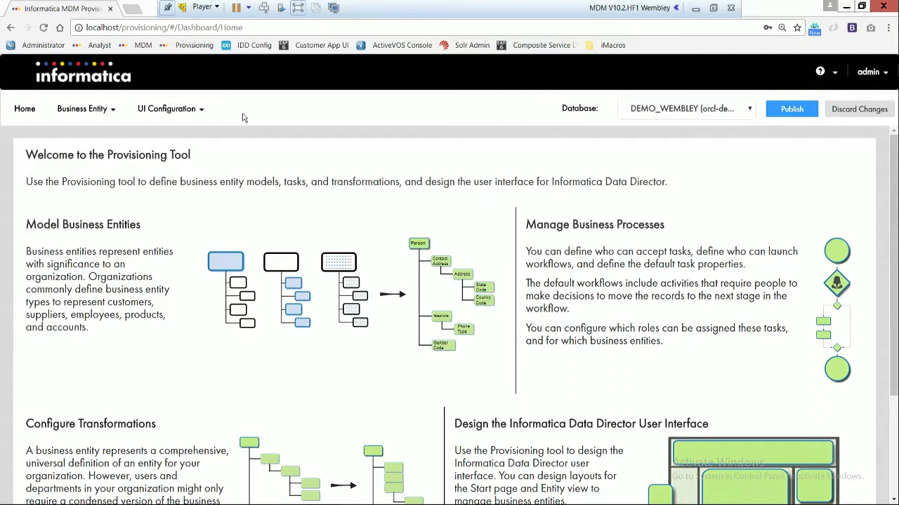
Step: Open the Layout Designer, expand the Customer layout category and start creating a new entity view
click(189, 115)
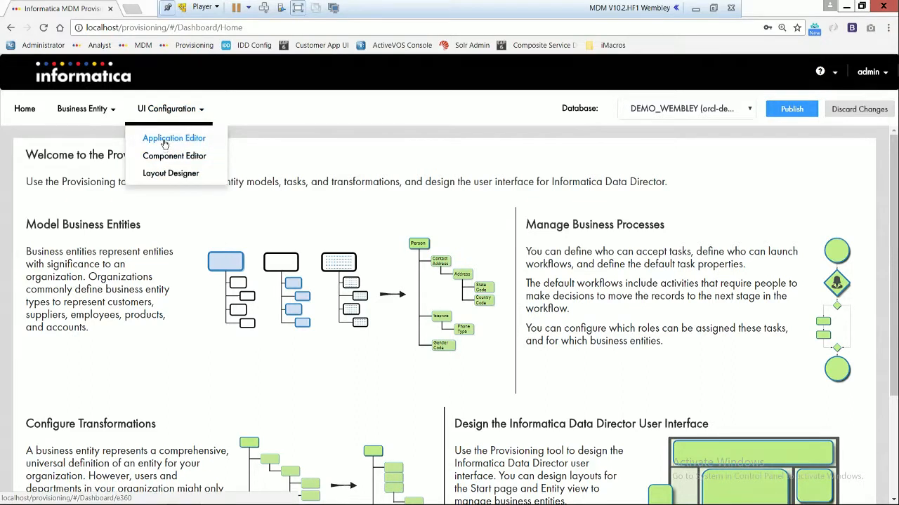
click(162, 177)
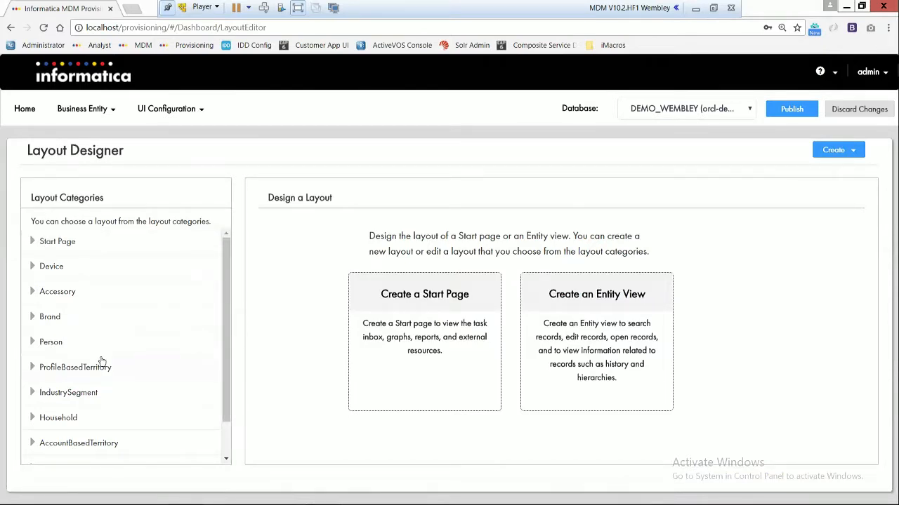
scroll(87, 329, down, 1)
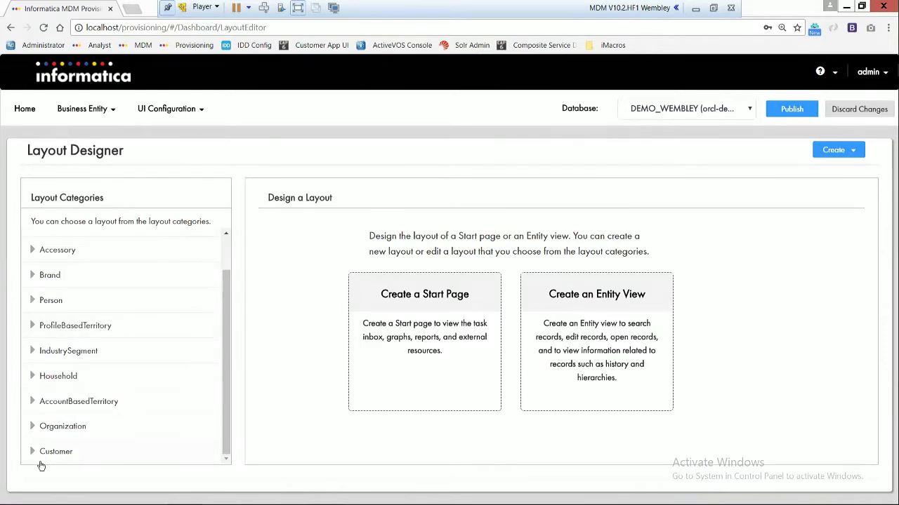
click(71, 452)
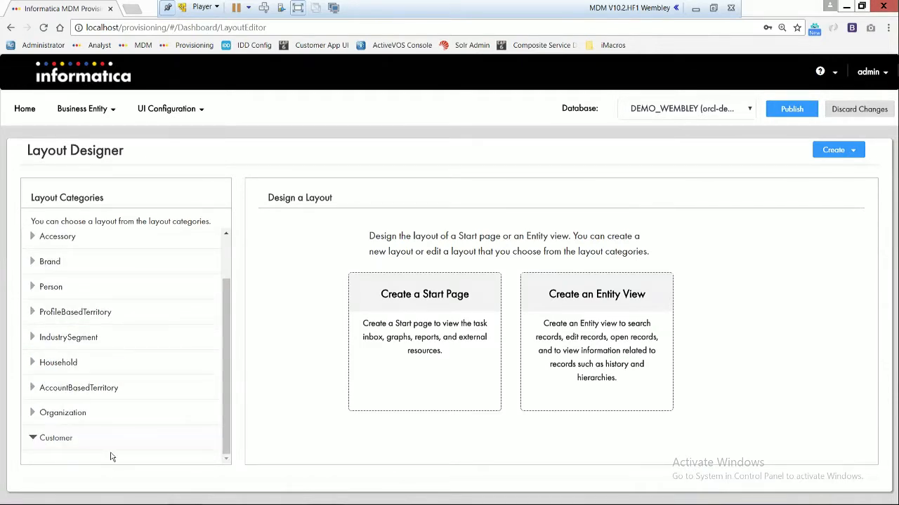
click(615, 330)
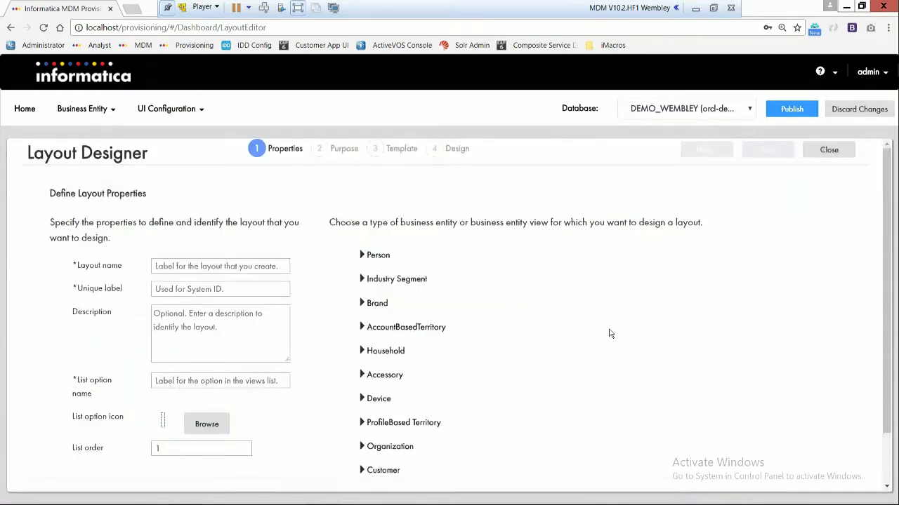
Step: Name the layout CustomerOverview, assign it to the Customer business entity and proceed to its purpose
click(254, 267)
text(Cus)
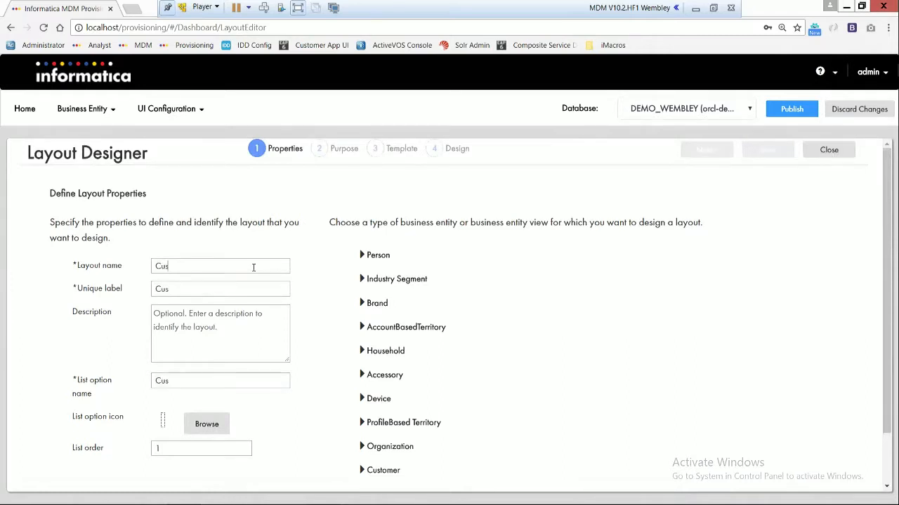
text(tomerOve)
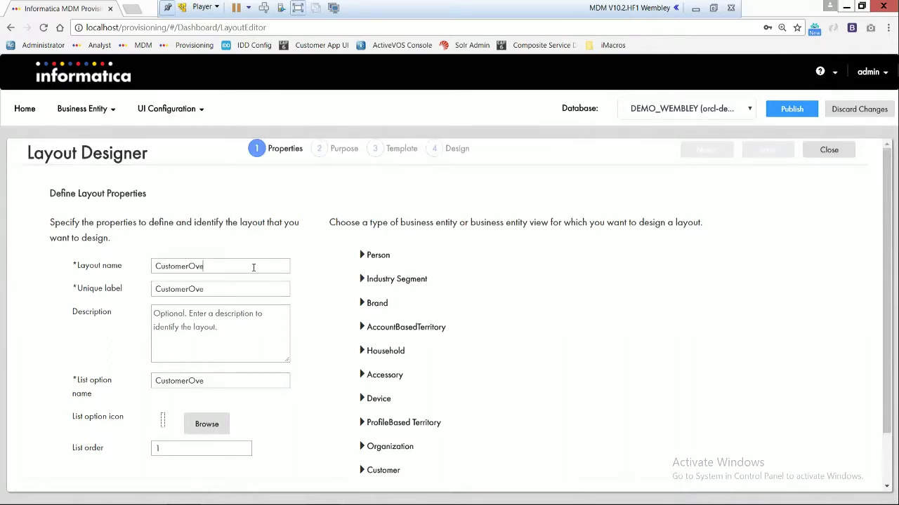
text(rview)
click(362, 471)
click(397, 472)
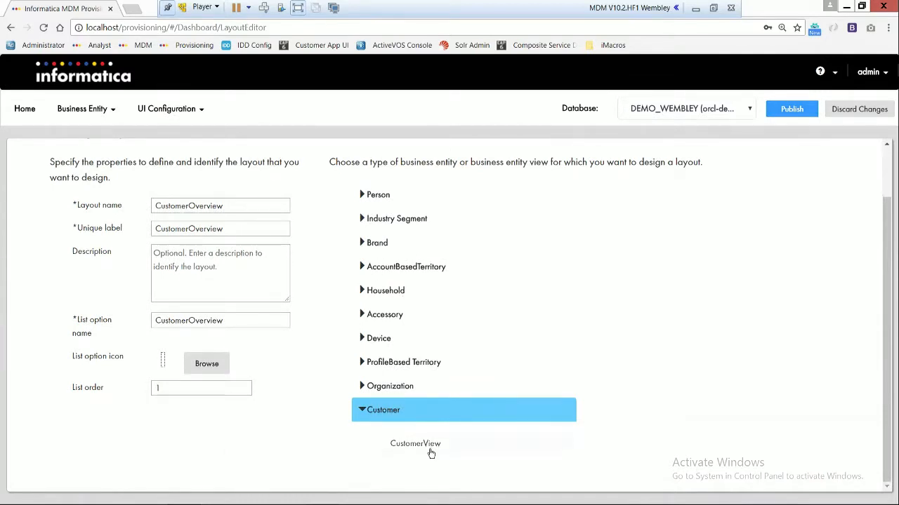
scroll(405, 399, up, 1)
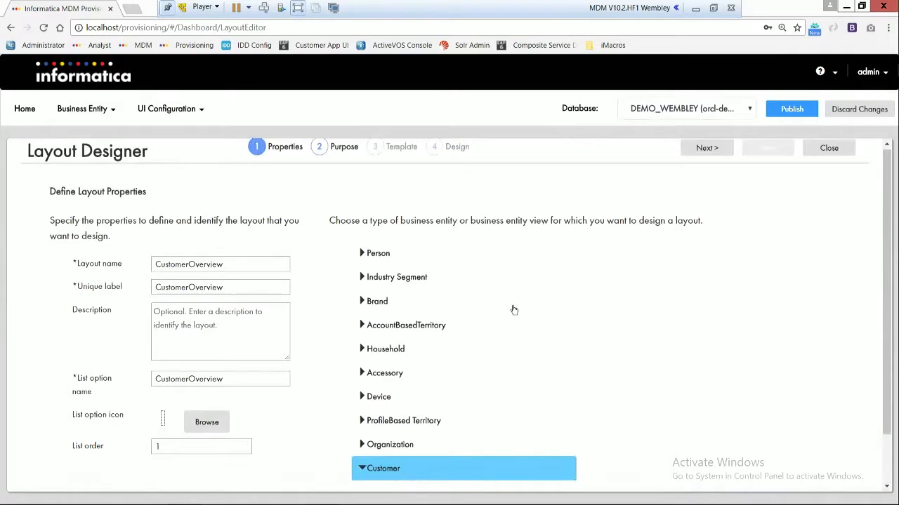
click(695, 150)
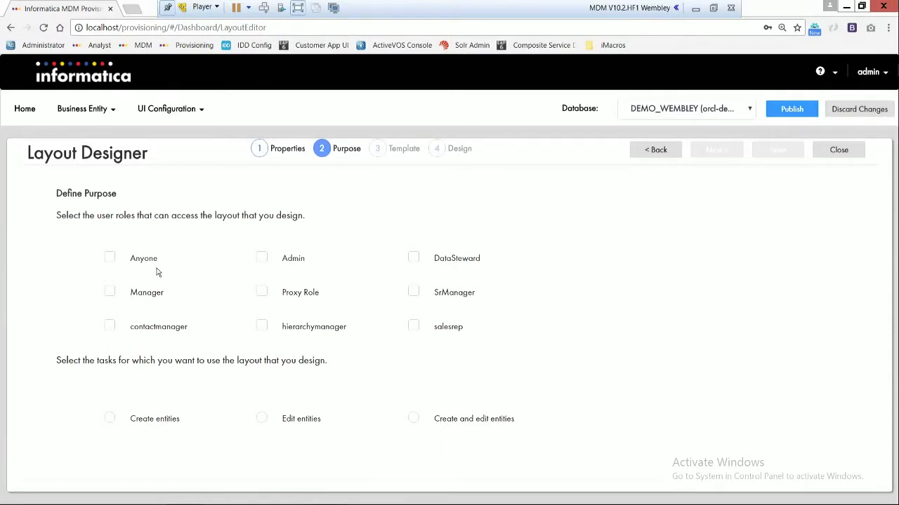
Step: Grant the Anyone role access to the layout and use it for the Edit entities task
click(109, 259)
click(261, 418)
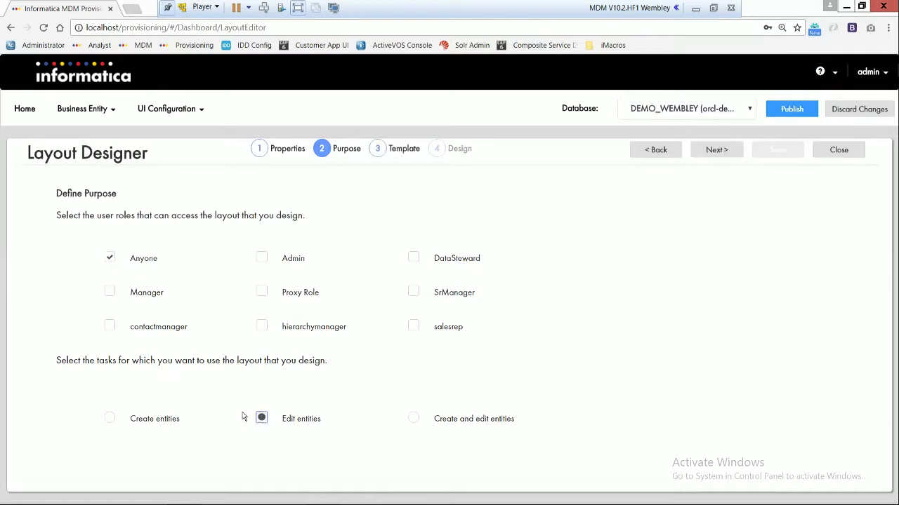
click(377, 151)
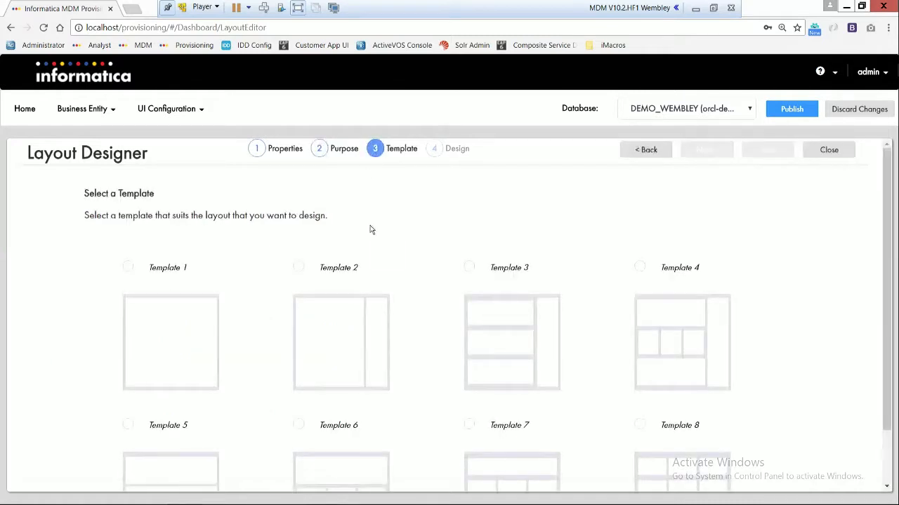
Step: Choose Template 3 for the layout and proceed to the design stage
scroll(373, 228, down, 1)
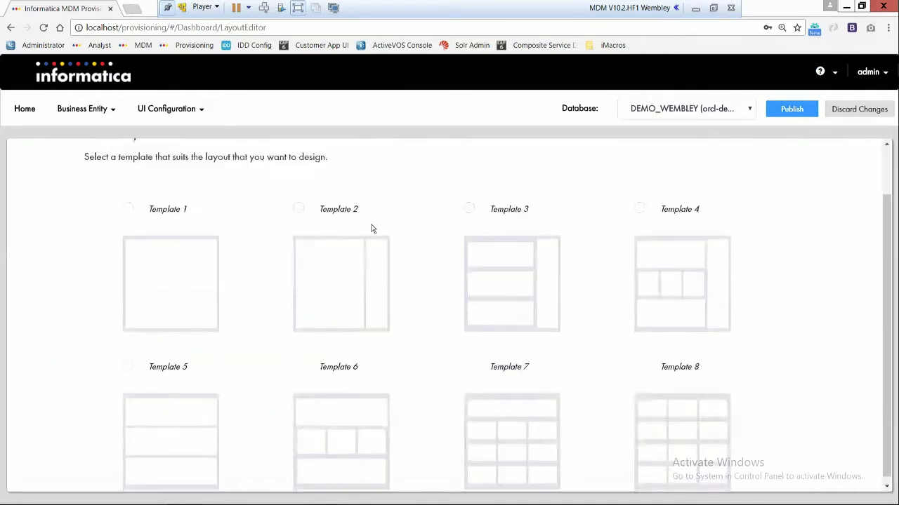
click(469, 209)
scroll(448, 209, up, 2)
click(432, 149)
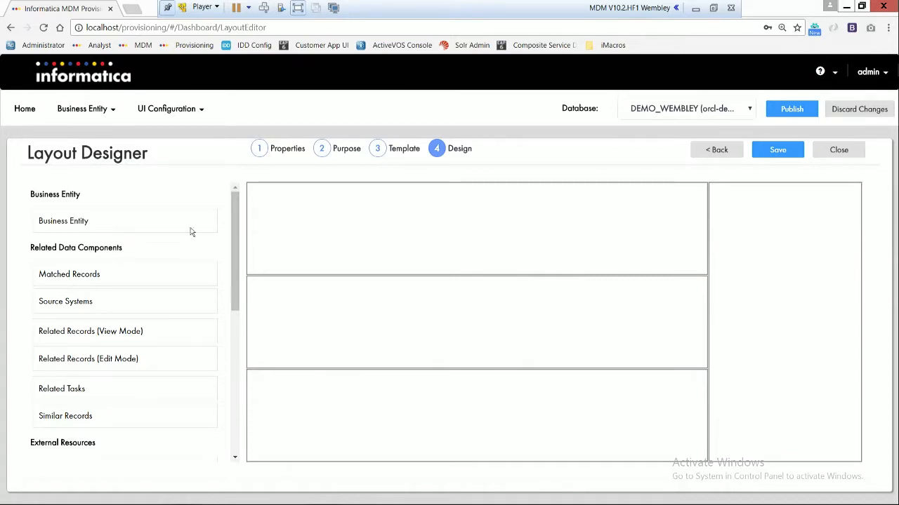
Step: Place the Business Entity component in the first wide row of the layout and open its Data Component Designer
drag(158, 225, 431, 214)
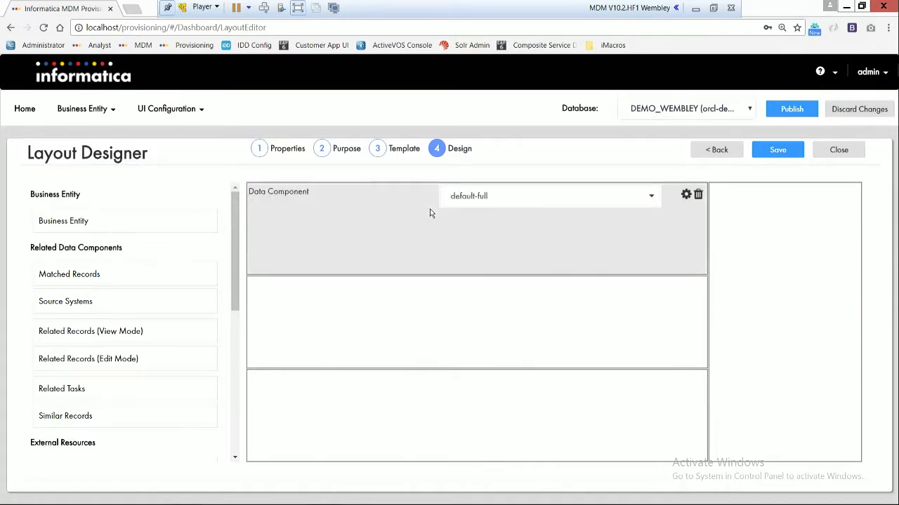
click(541, 197)
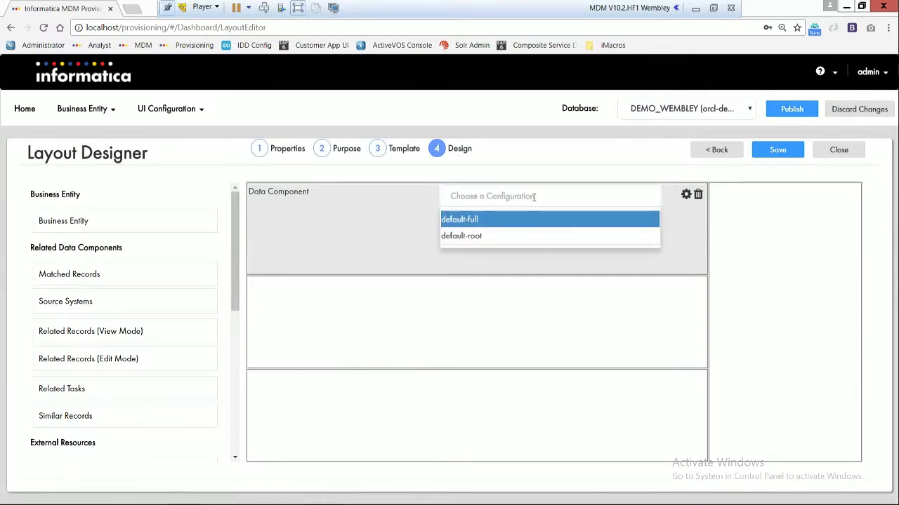
click(687, 195)
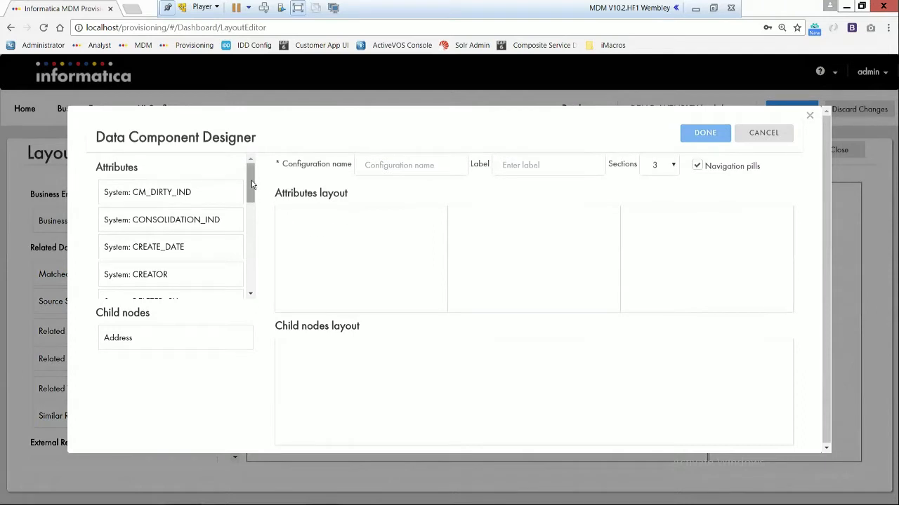
Step: Place First Name and Last Name in adjacent columns of the attributes layout and set the number of sections to 2
drag(252, 184, 325, 242)
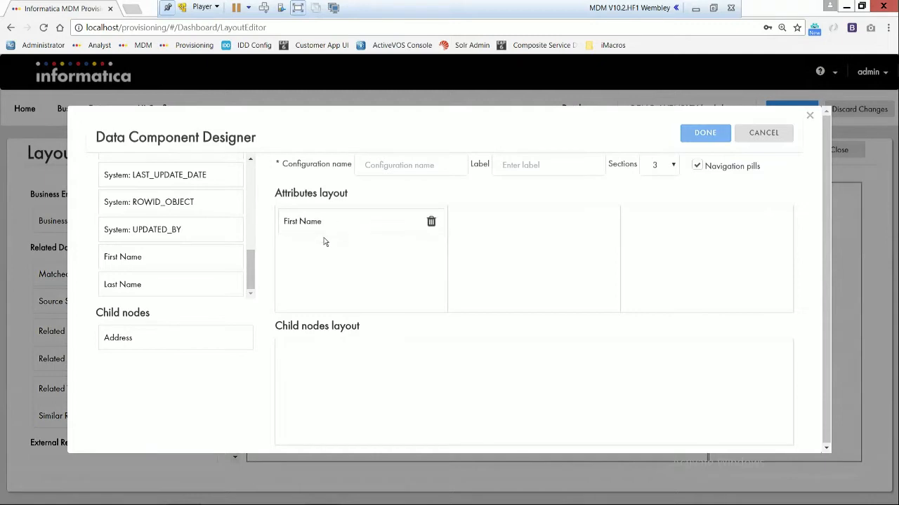
drag(215, 286, 552, 220)
click(669, 167)
click(662, 195)
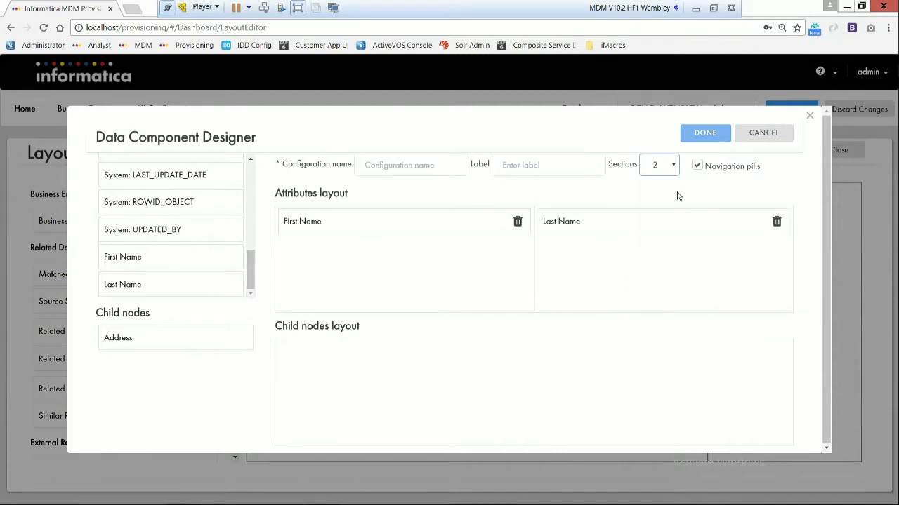
Step: Turn off navigation pills and add Address to the child nodes layout
click(698, 170)
drag(214, 340, 417, 368)
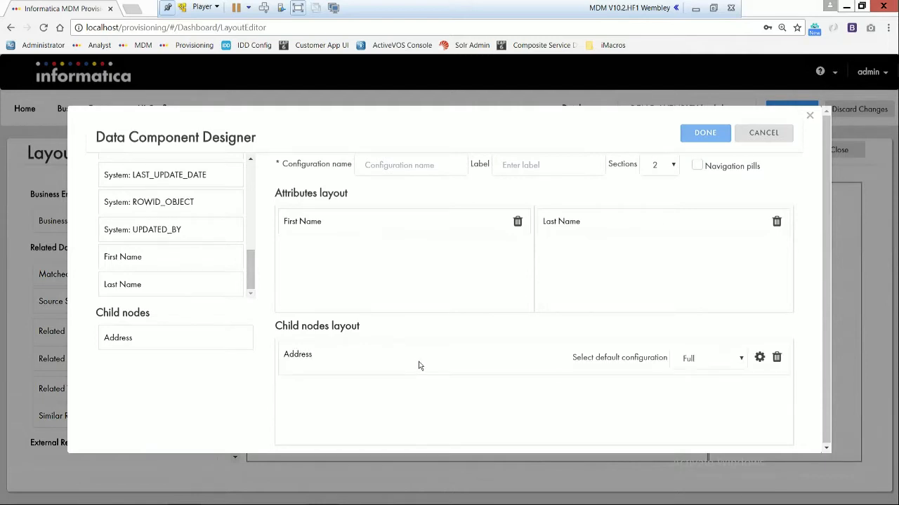
Step: Name the data component configuration customeroverview_child, reuse the name for its label and accept the configuration
click(432, 166)
text(customer)
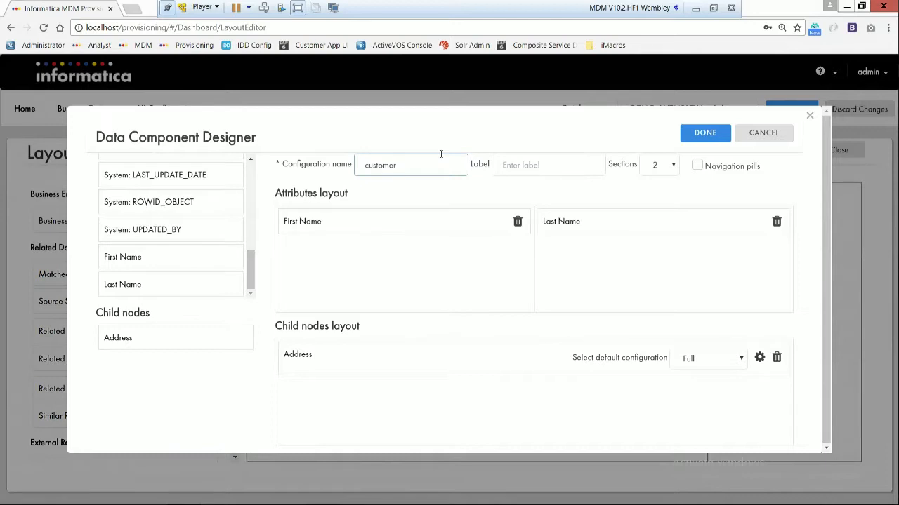
text(overview_child)
key(ctrl+a)
key(ctrl+c)
click(555, 161)
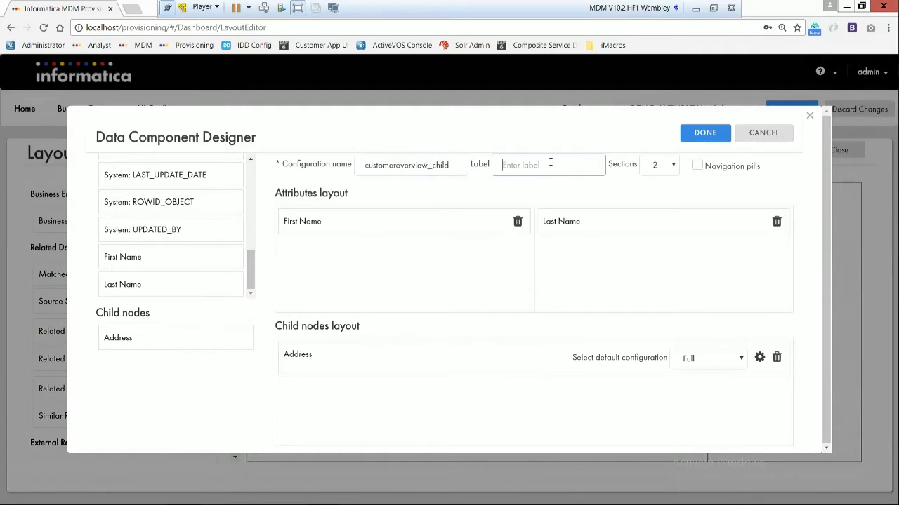
key(ctrl+v)
click(705, 134)
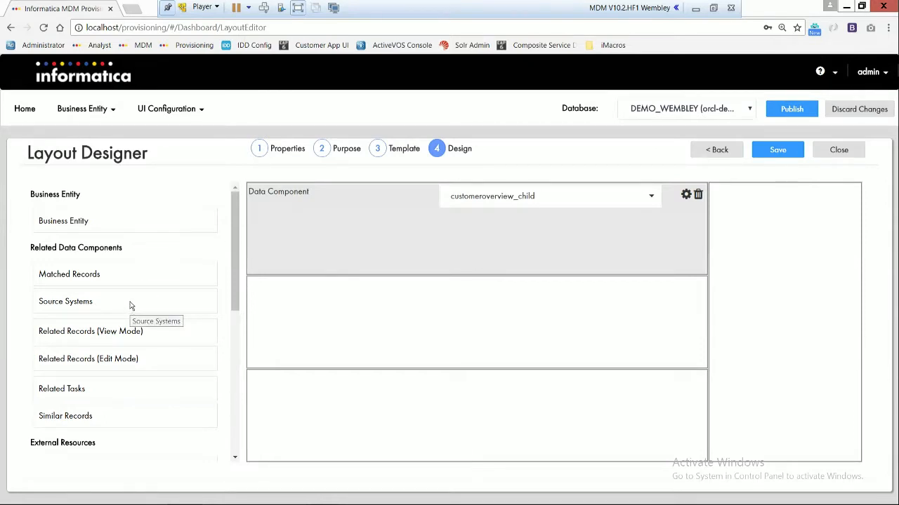
Step: Add Source Systems to the layout's narrow side column and place Similar Records above it
drag(130, 305, 809, 233)
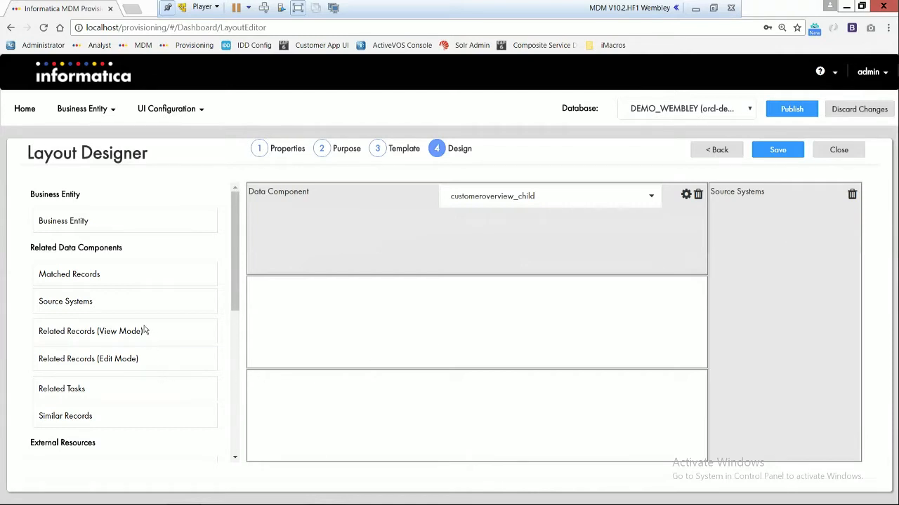
drag(116, 419, 753, 204)
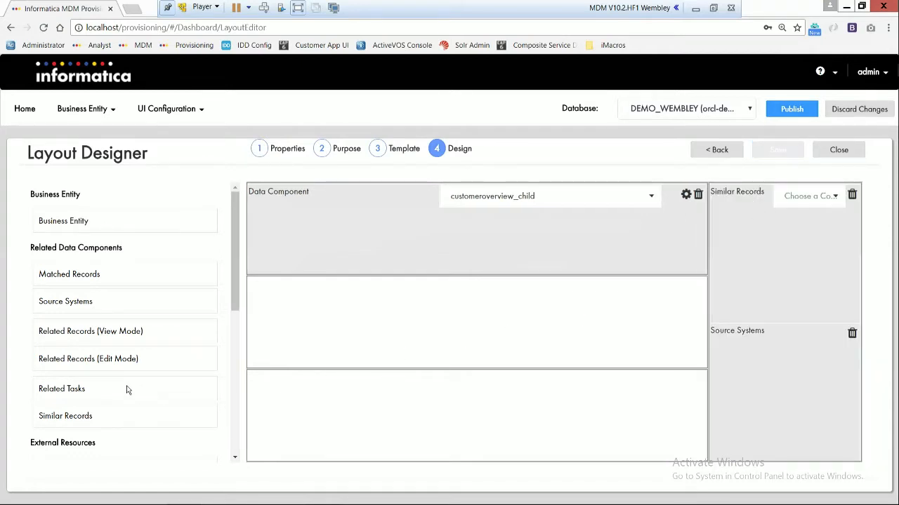
Step: Place the GoogleMap external resource in the middle row of the layout
scroll(127, 390, down, 1)
scroll(127, 390, down, 1)
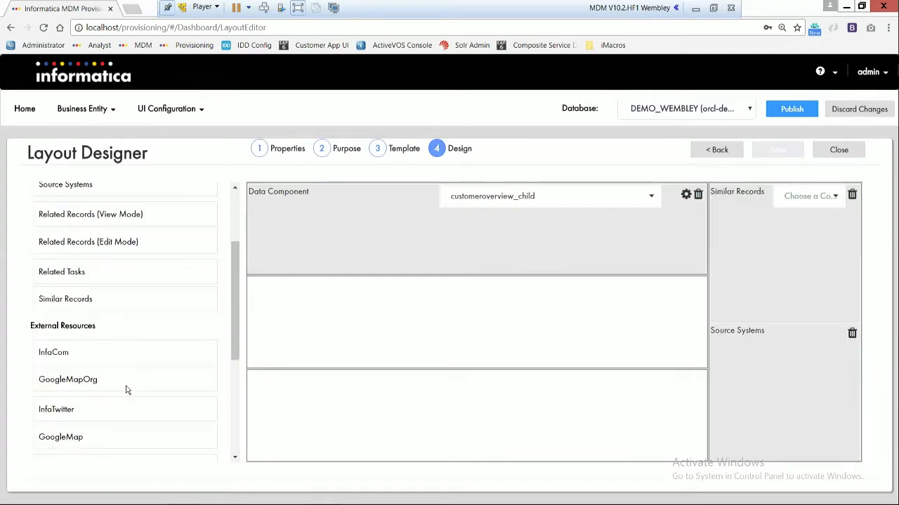
drag(87, 437, 381, 301)
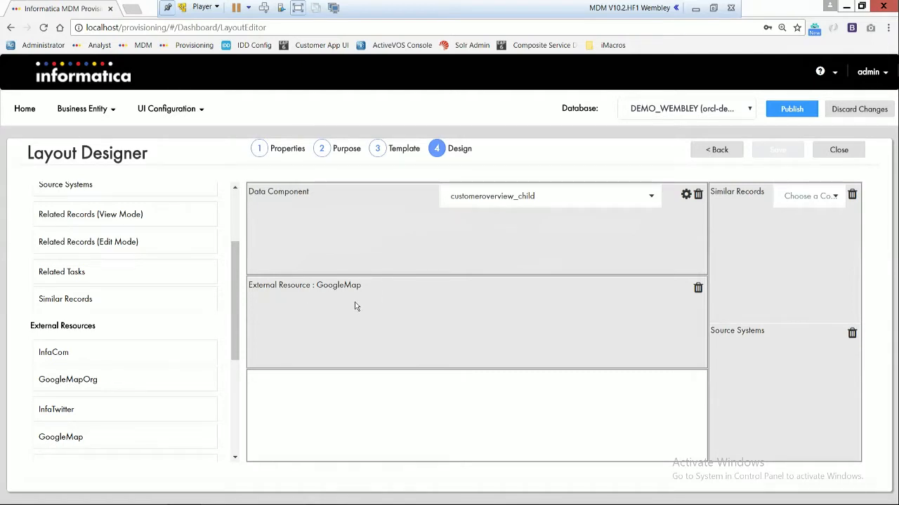
Step: Review the remaining external resources and place the Related Tasks component in the last wide row of the layout
scroll(187, 327, down, 1)
scroll(140, 358, down, 1)
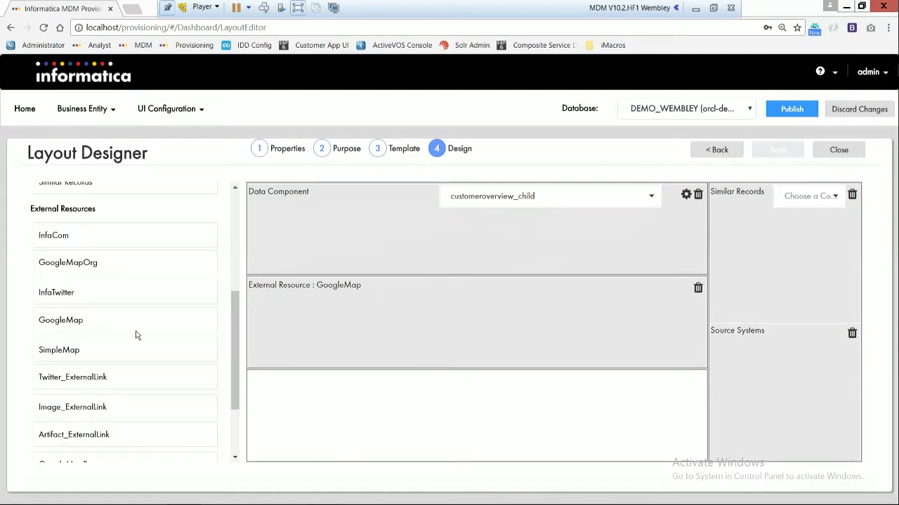
scroll(133, 387, down, 1)
scroll(117, 431, down, 1)
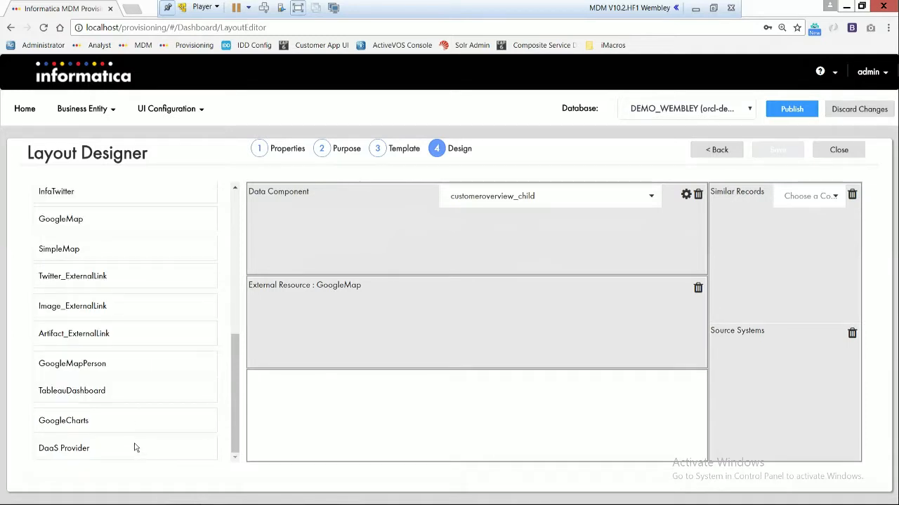
scroll(155, 389, up, 3)
scroll(154, 388, up, 2)
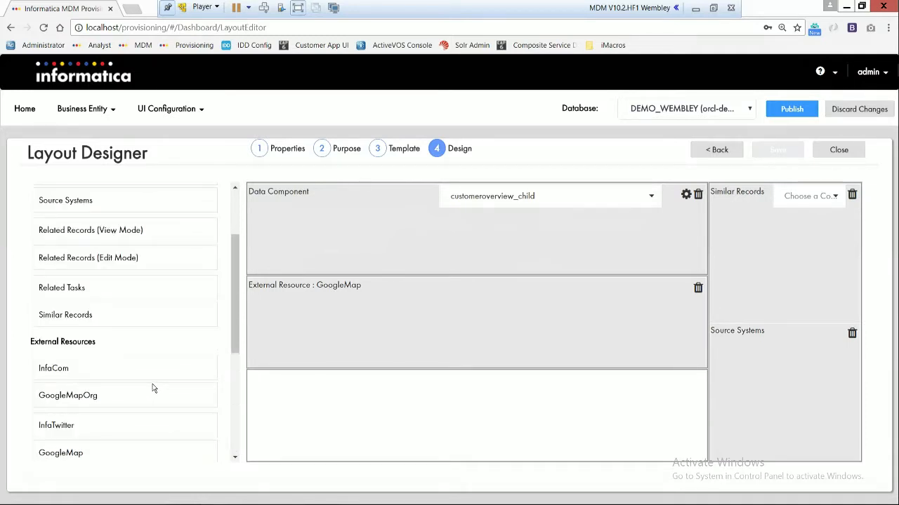
scroll(153, 388, up, 1)
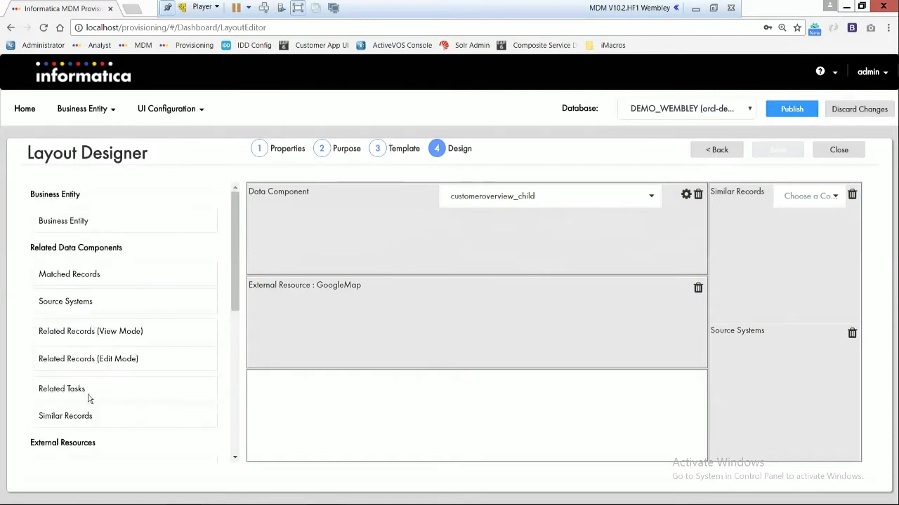
drag(89, 392, 401, 399)
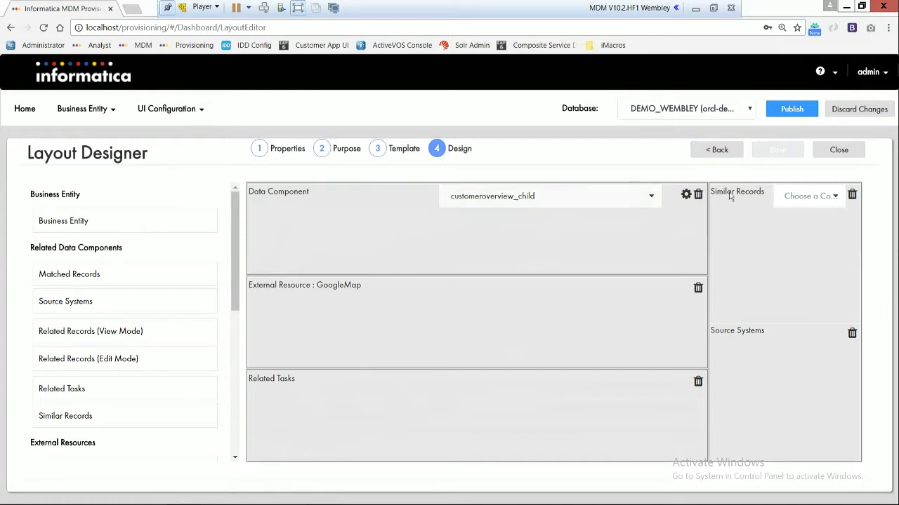
Step: Set the Similar Records configuration to PersonSimilar and save the layout
click(795, 199)
click(799, 237)
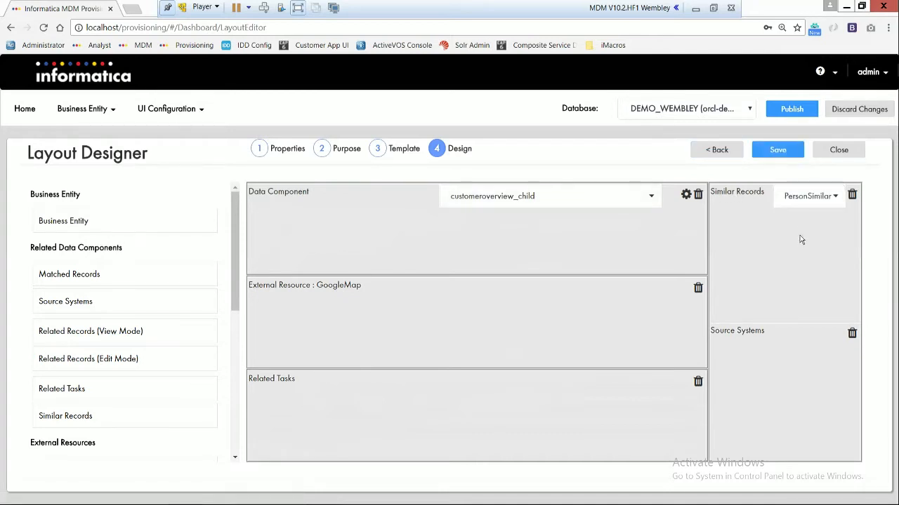
click(775, 150)
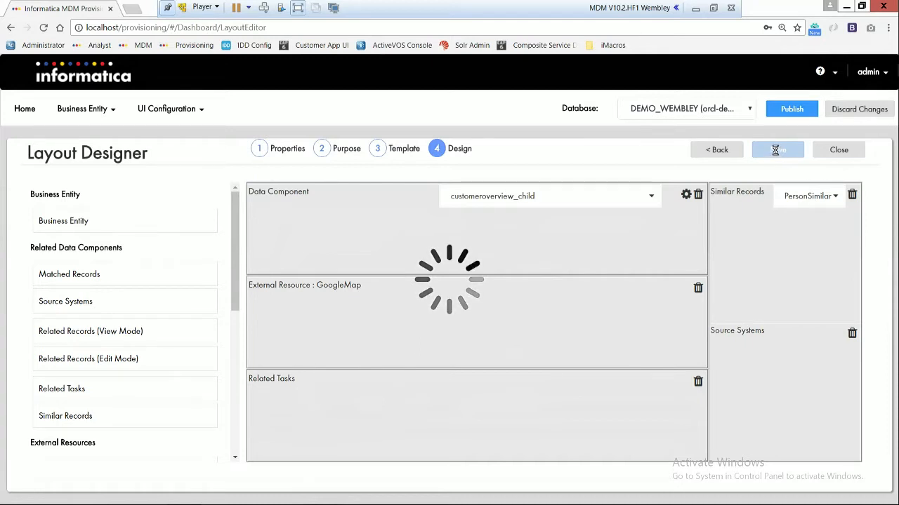